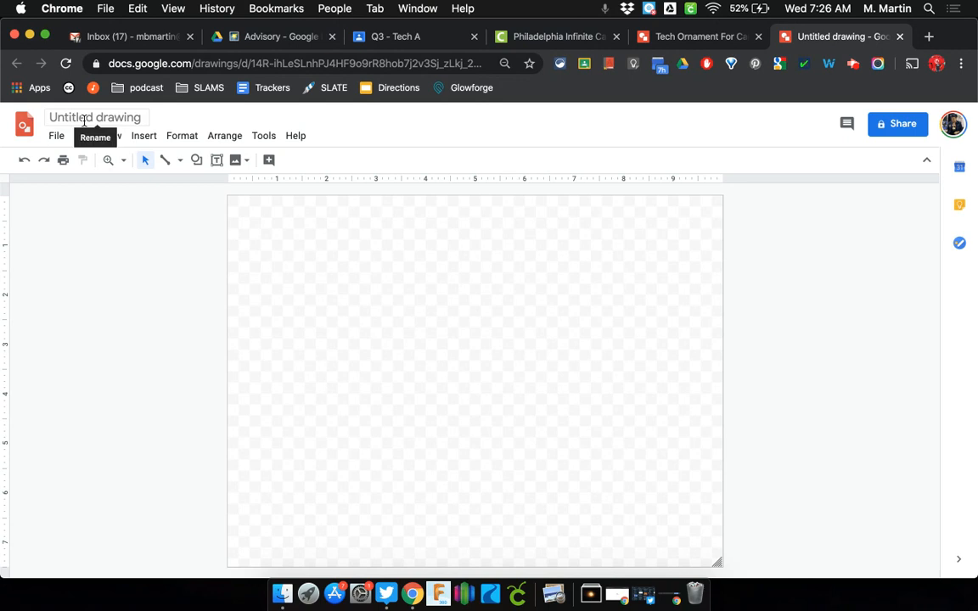
Rename the drawing to the owner's name followed by 'Ornament'
{"action": "type", "text": "Ms."}
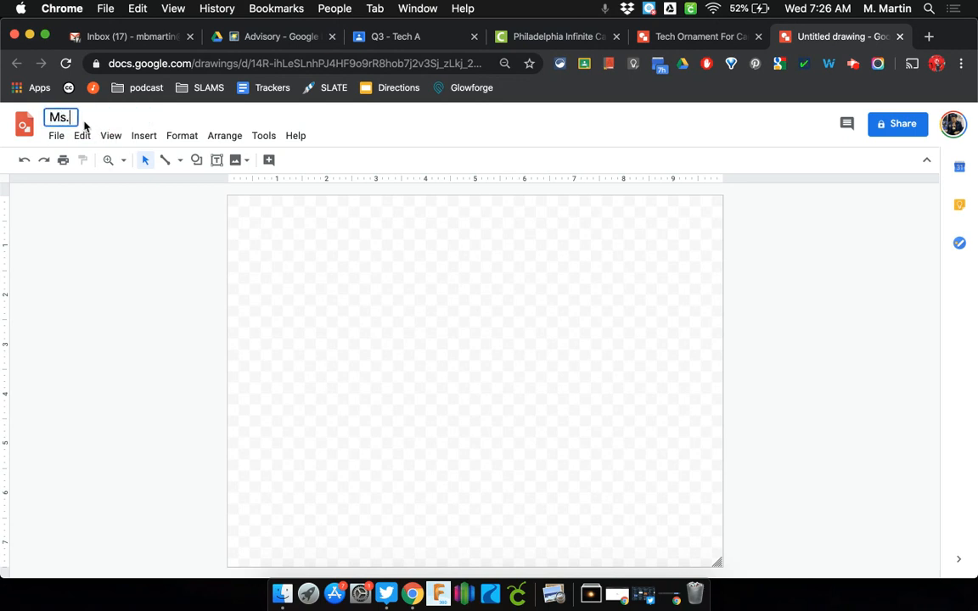
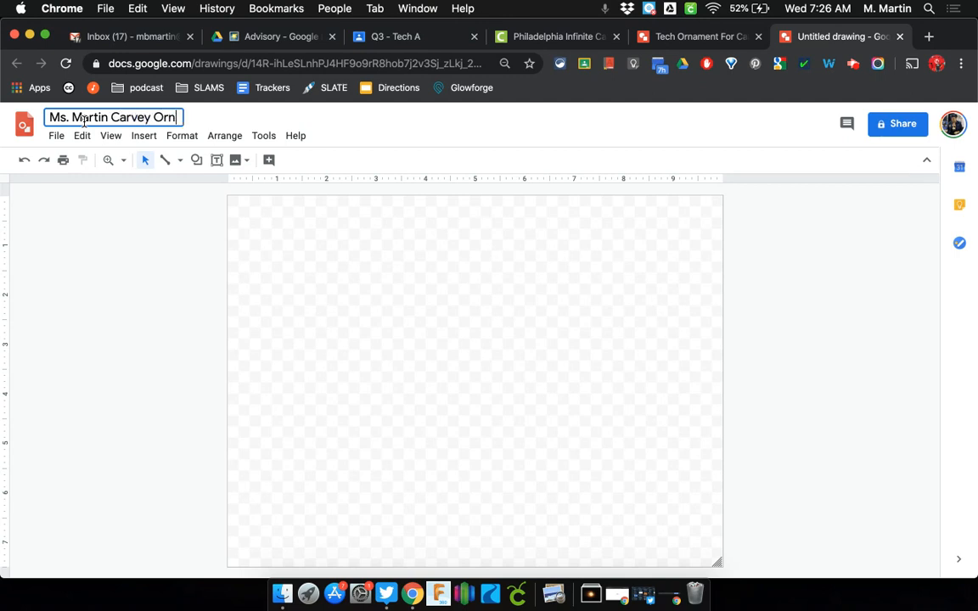
{"action": "key", "text": "Return"}
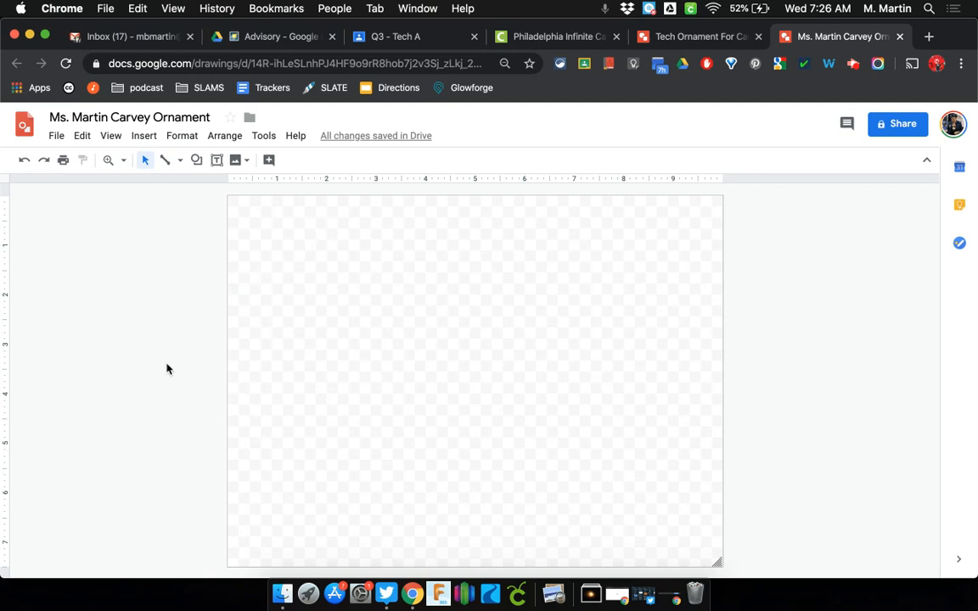
Draw a rectangle covering the whole page
{"action": "left_click", "coordinate": [197, 164]}
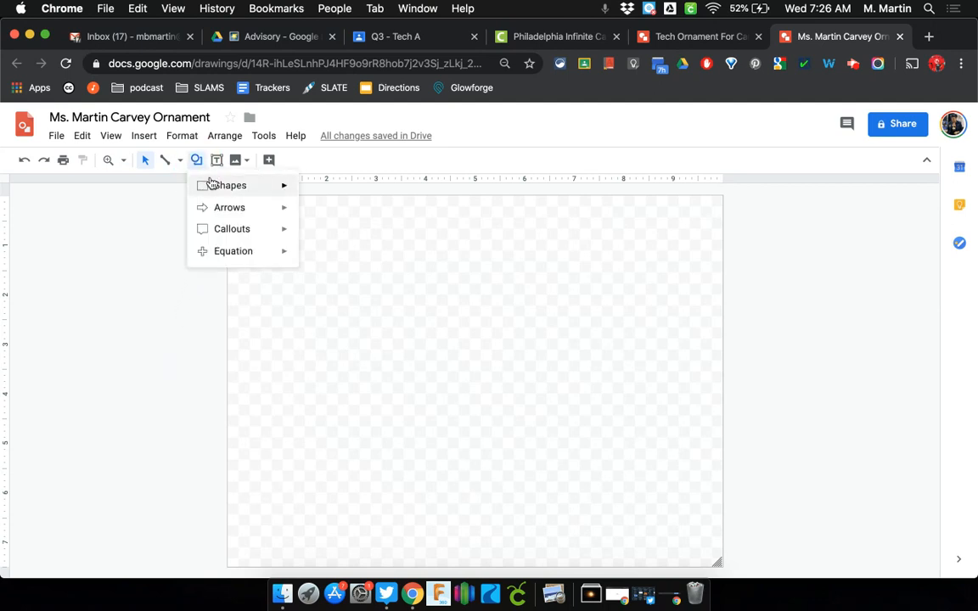
{"action": "mouse_move", "coordinate": [216, 188]}
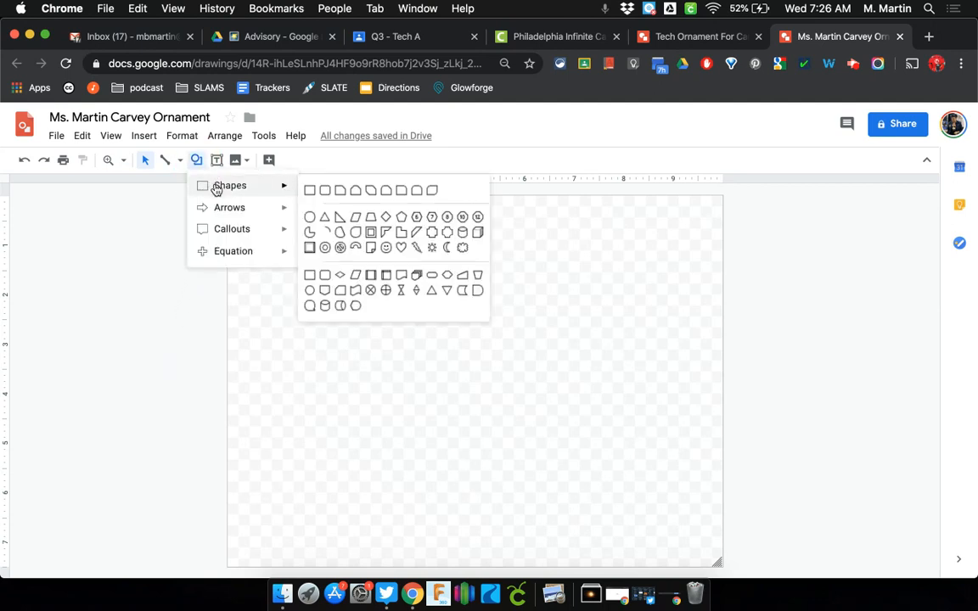
{"action": "left_click", "coordinate": [310, 192]}
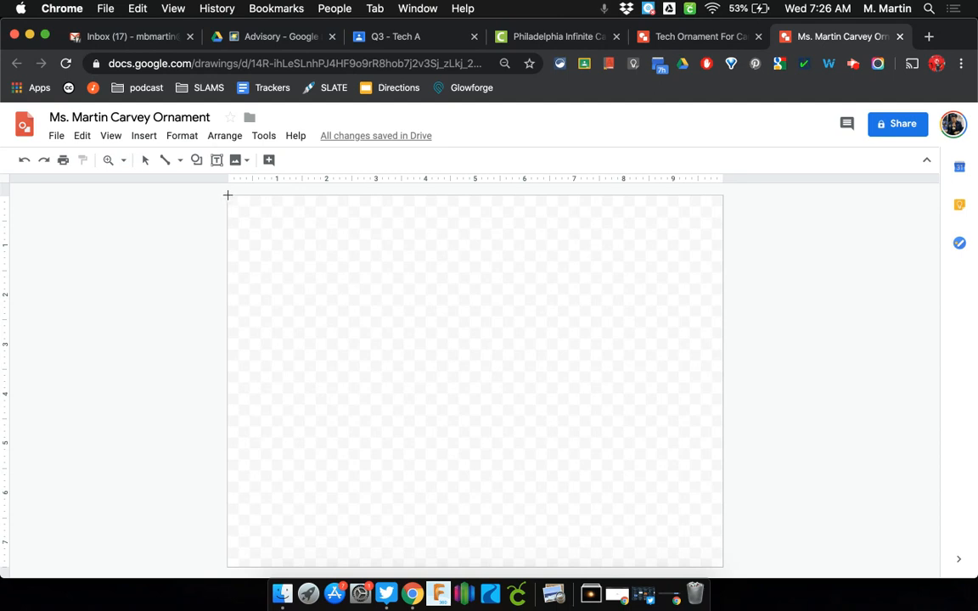
{"action": "left_click_drag", "start_coordinate": [227, 194], "coordinate": [724, 572]}
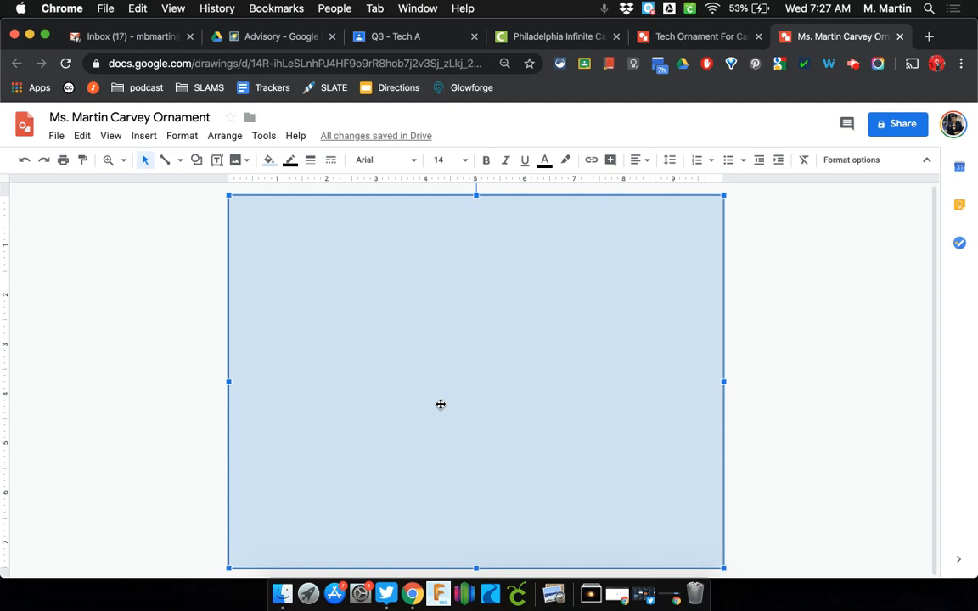
Make the rectangle's fill and border both white, then deselect it
{"action": "left_click", "coordinate": [269, 163]}
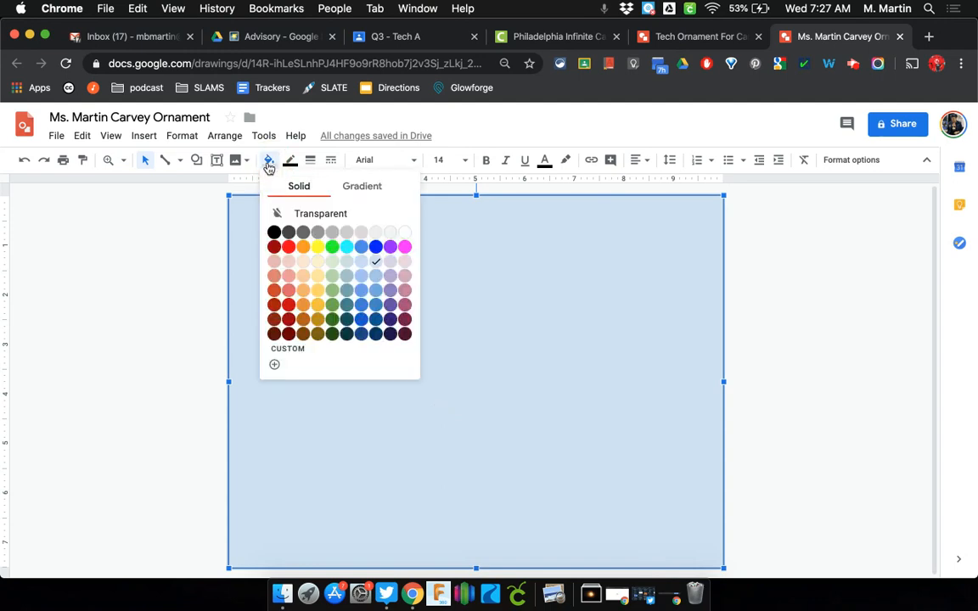
{"action": "left_click", "coordinate": [405, 233]}
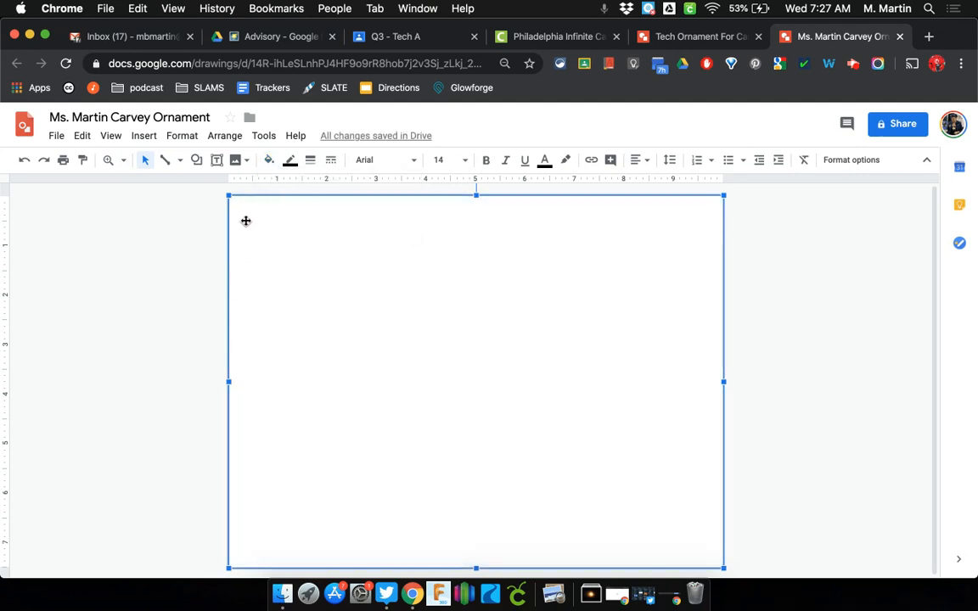
{"action": "left_click", "coordinate": [290, 161]}
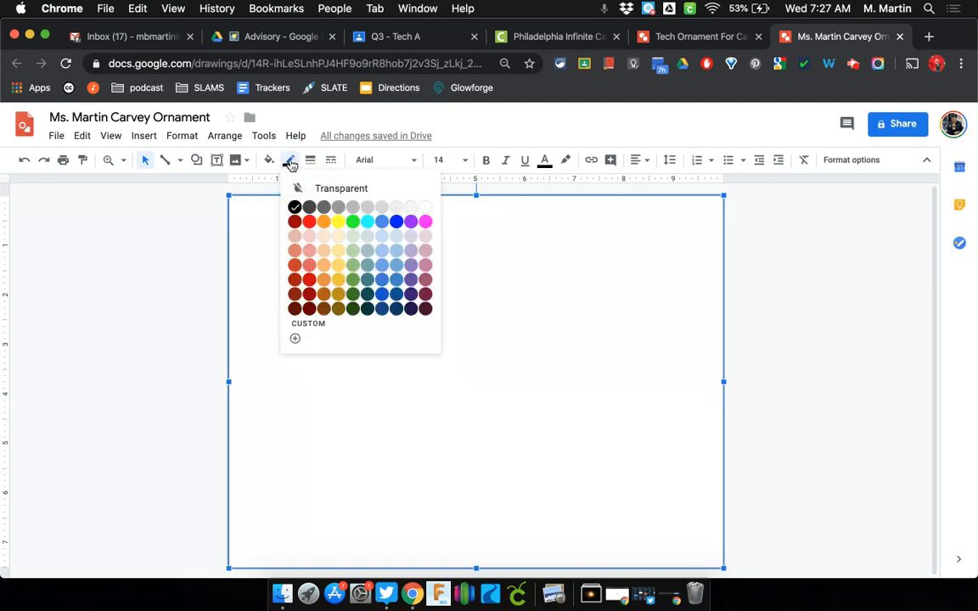
{"action": "left_click", "coordinate": [426, 211]}
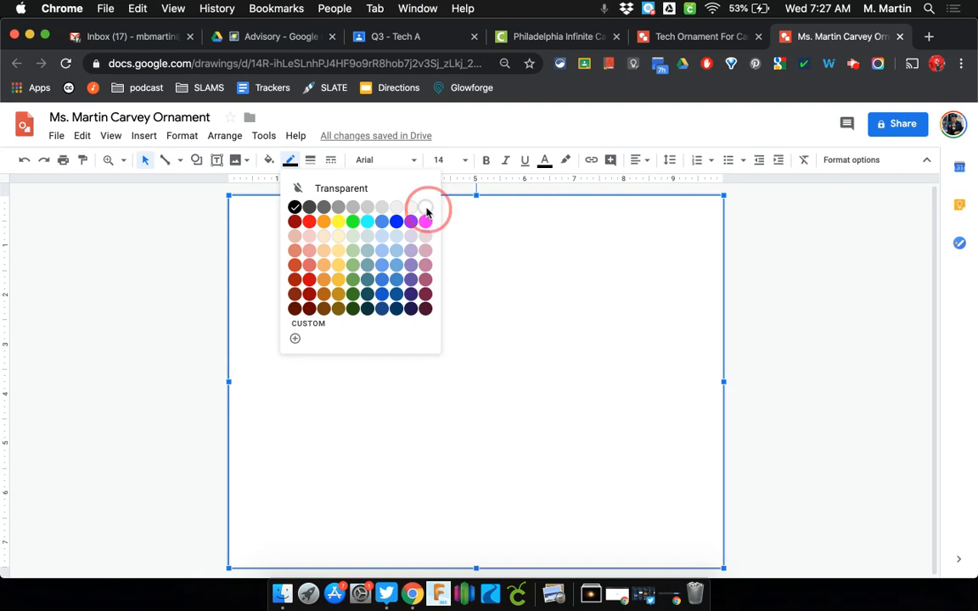
{"action": "left_click", "coordinate": [168, 336]}
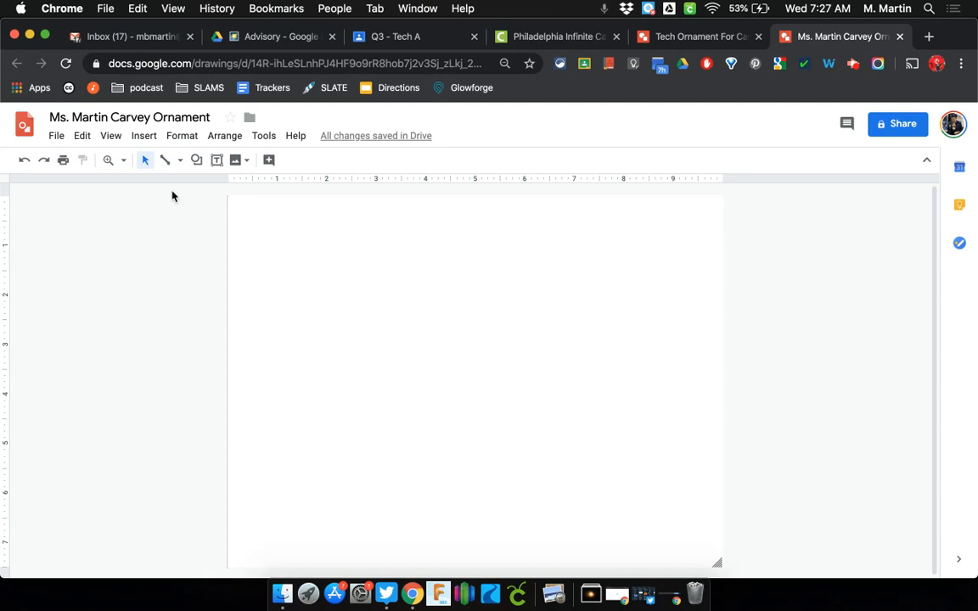
{"action": "left_click", "coordinate": [197, 161]}
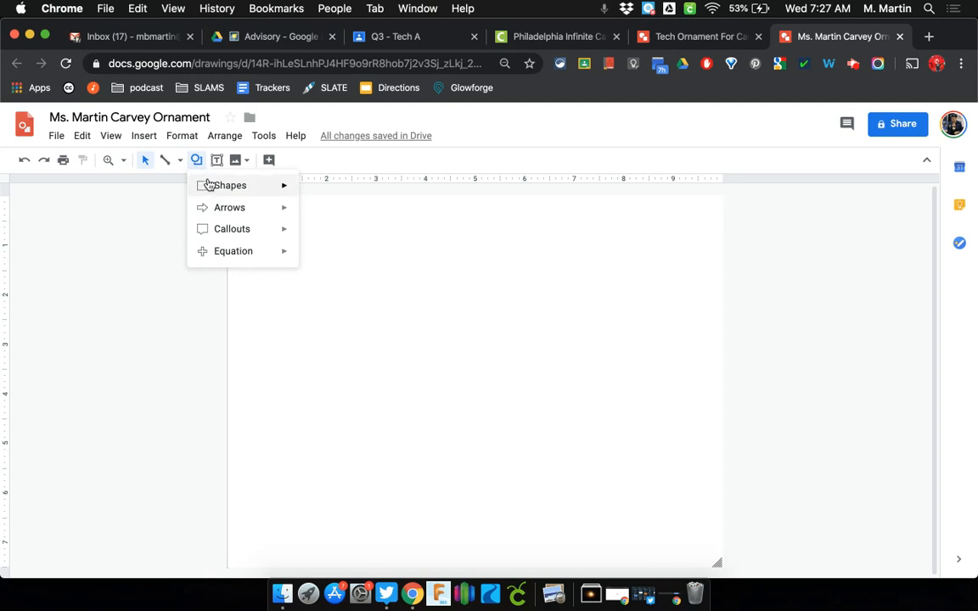
Draw a light-blue circle, enlarge it toward the lower right, and centre it on the page
{"action": "mouse_move", "coordinate": [213, 189]}
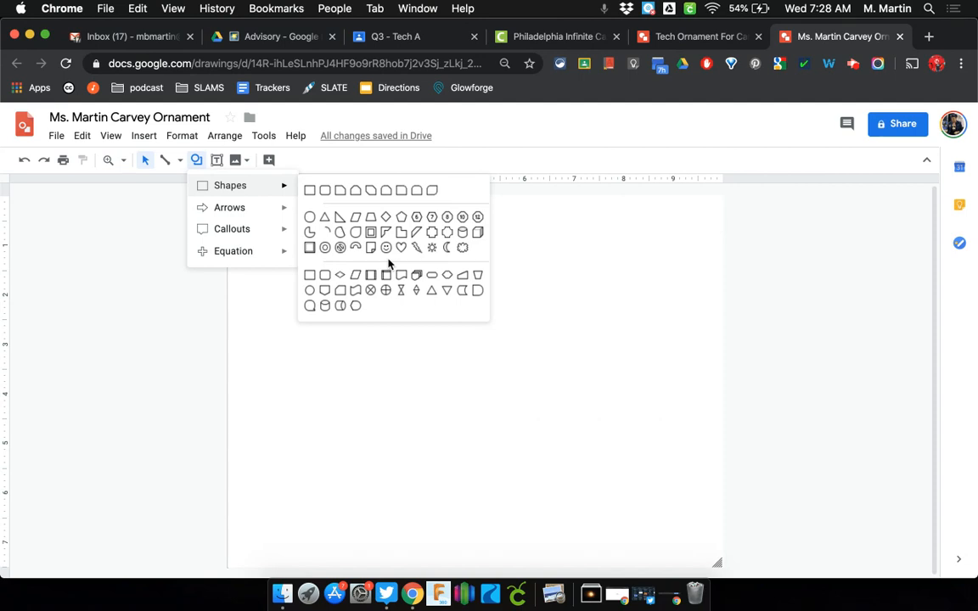
{"action": "left_click", "coordinate": [311, 219]}
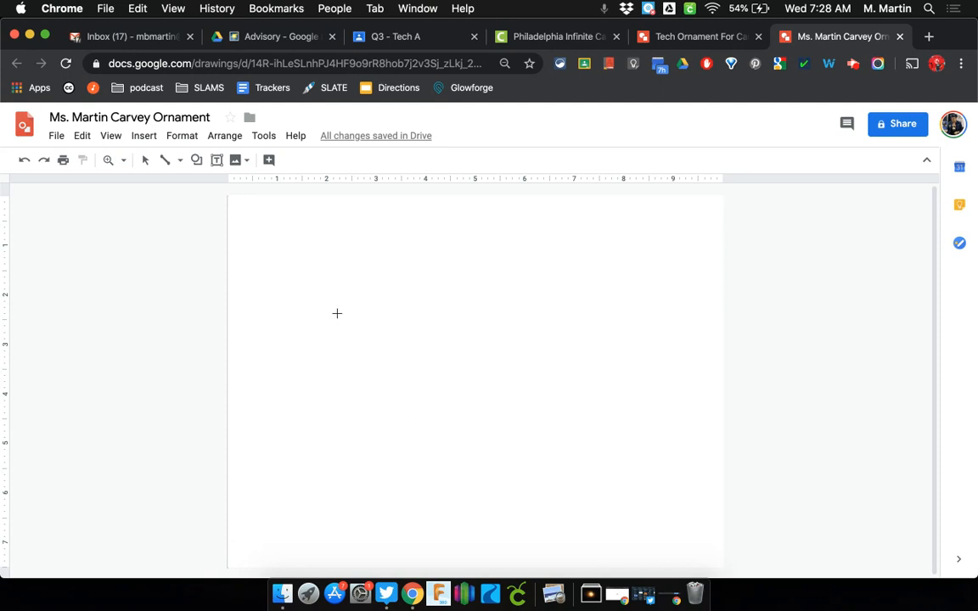
{"action": "left_click_drag", "start_coordinate": [334, 289], "coordinate": [503, 455]}
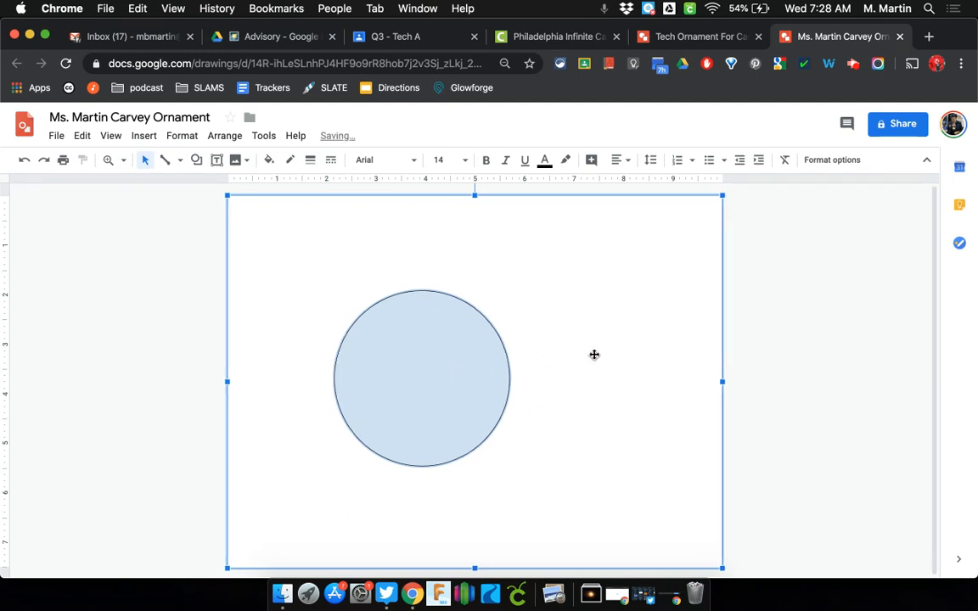
{"action": "key", "text": "super+z"}
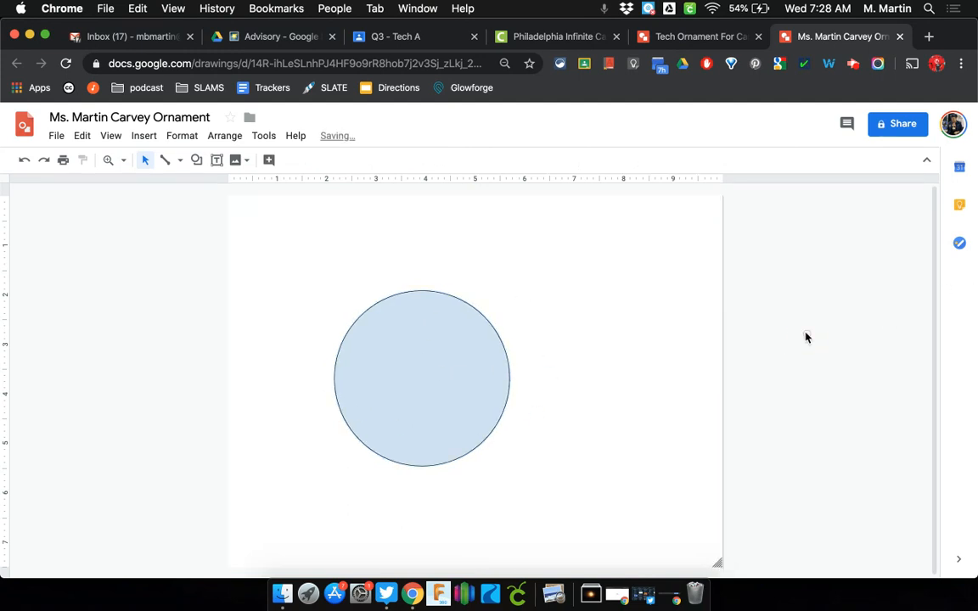
{"action": "left_click", "coordinate": [404, 405]}
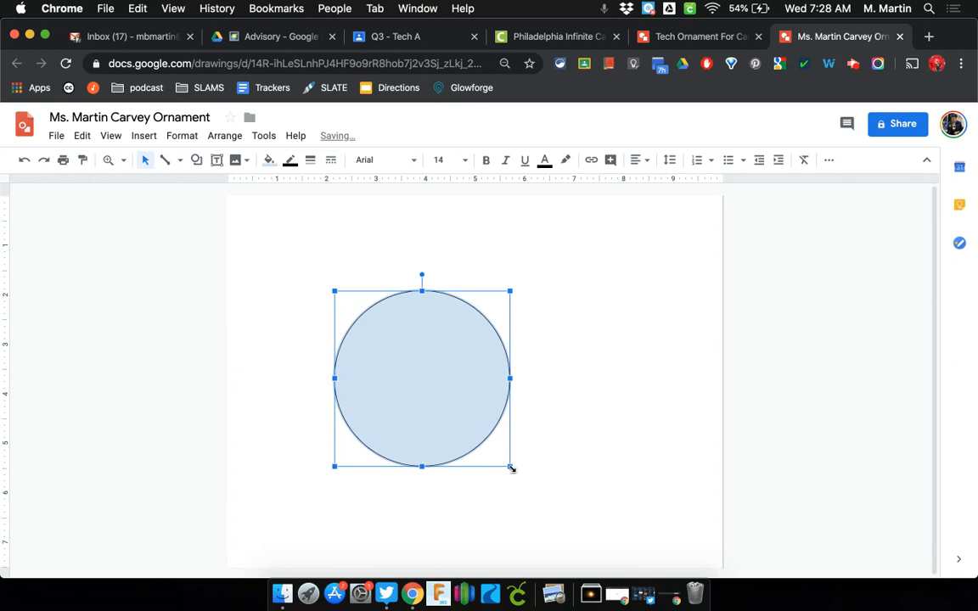
{"action": "left_click_drag", "start_coordinate": [510, 467], "coordinate": [586, 533]}
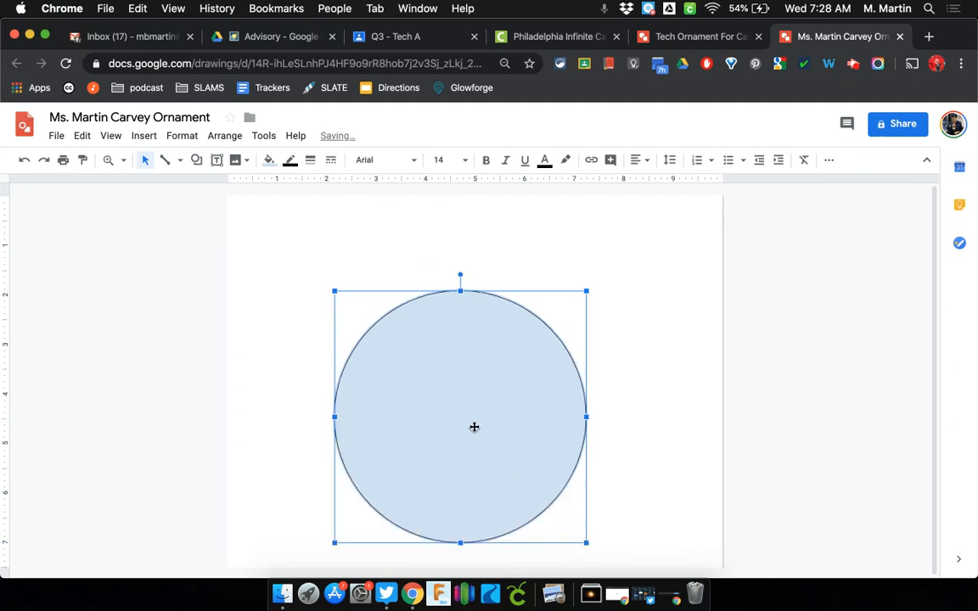
{"action": "left_click_drag", "start_coordinate": [477, 416], "coordinate": [484, 420]}
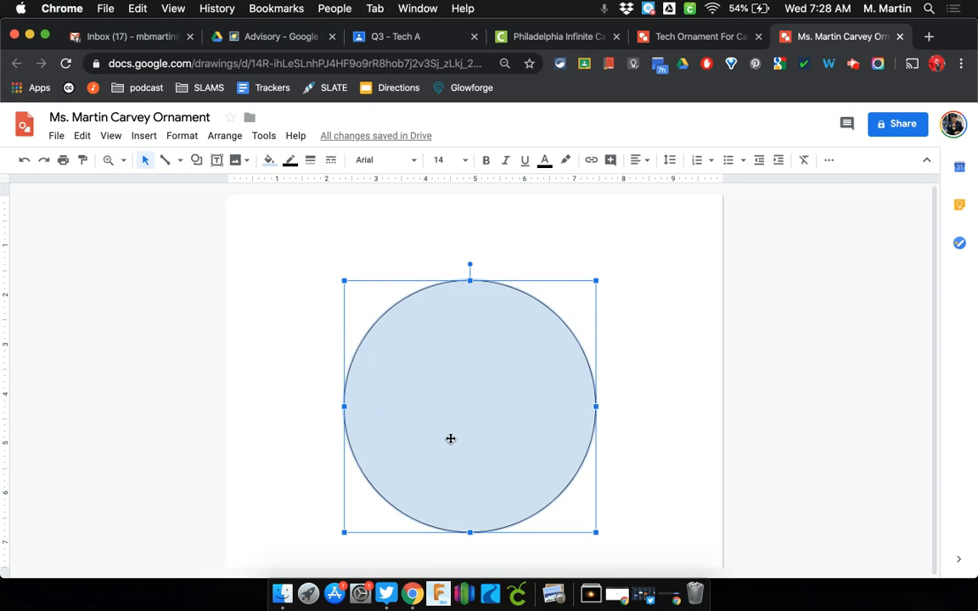
Give the circle a transparent fill and a 24px border weight
{"action": "left_click", "coordinate": [269, 161]}
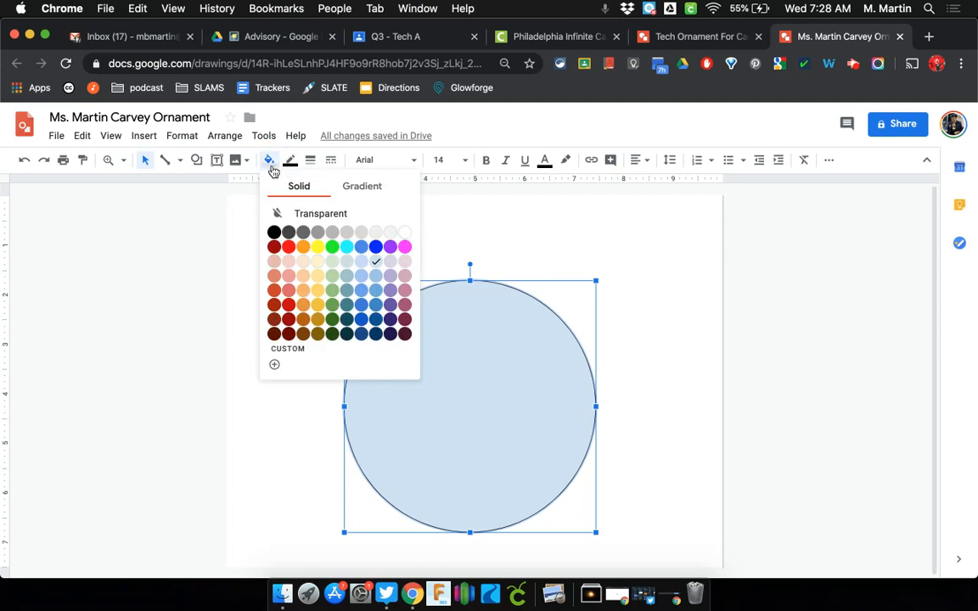
{"action": "left_click", "coordinate": [337, 217]}
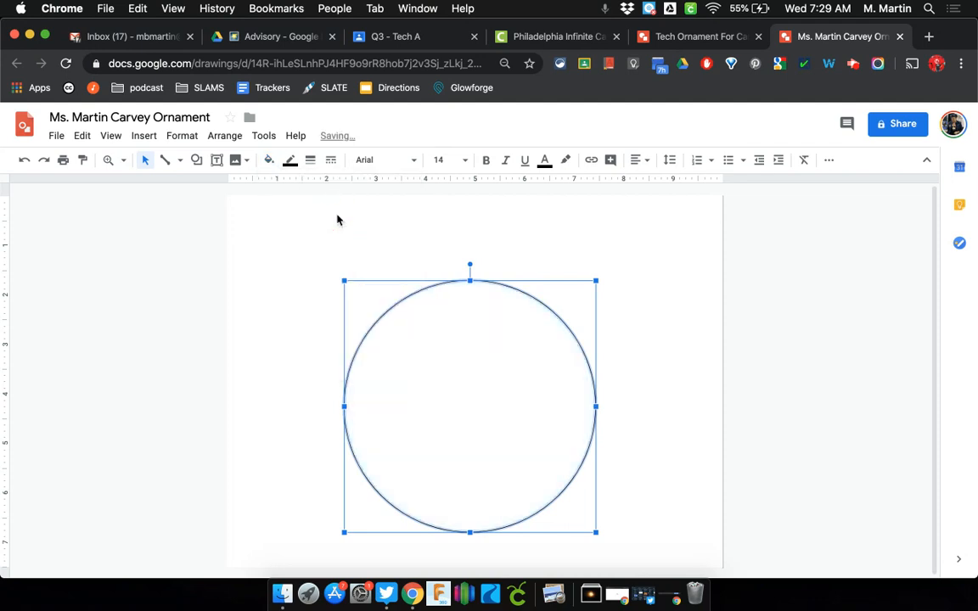
{"action": "left_click", "coordinate": [290, 162]}
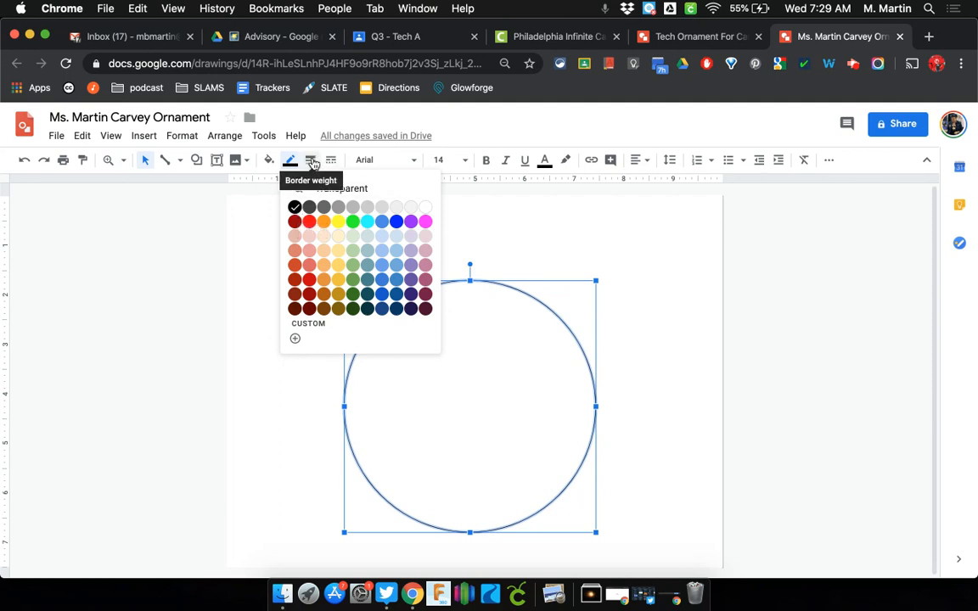
{"action": "left_click", "coordinate": [312, 162]}
{"action": "left_click", "coordinate": [340, 339]}
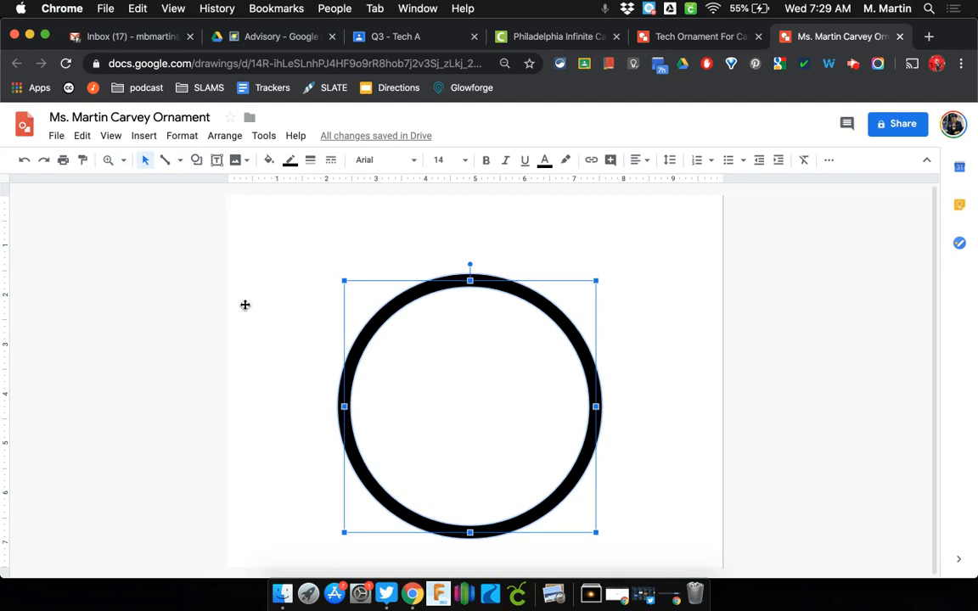
{"action": "left_click", "coordinate": [196, 163]}
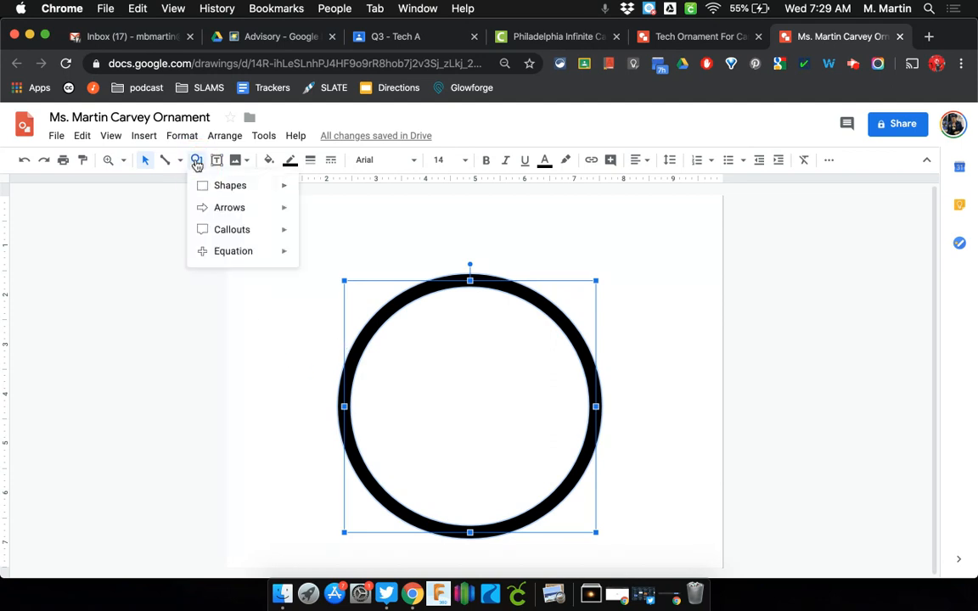
Draw a small circle above the big ring and nudge it to centre
{"action": "mouse_move", "coordinate": [208, 186]}
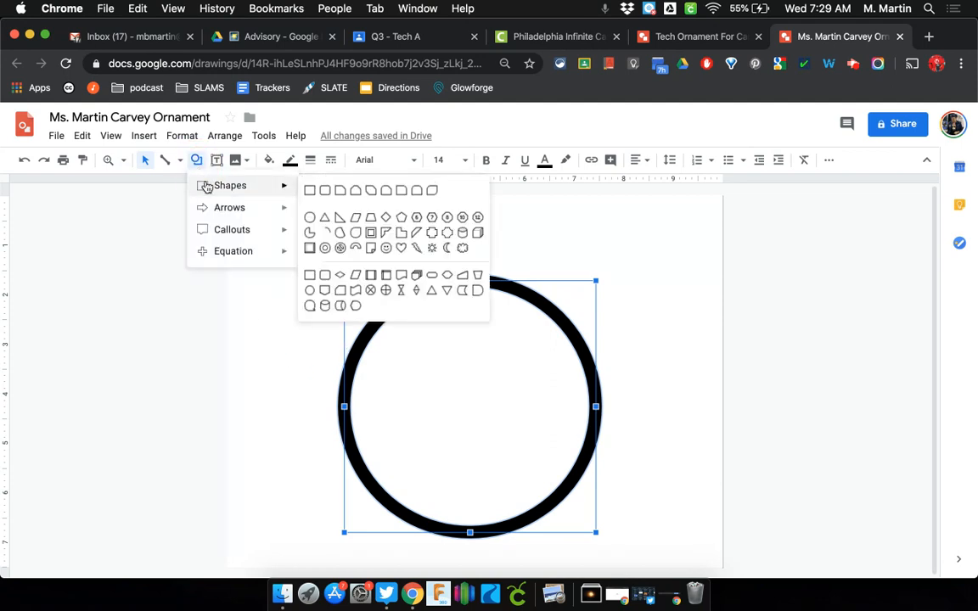
{"action": "left_click", "coordinate": [310, 217]}
{"action": "left_click_drag", "start_coordinate": [408, 215], "coordinate": [473, 265]}
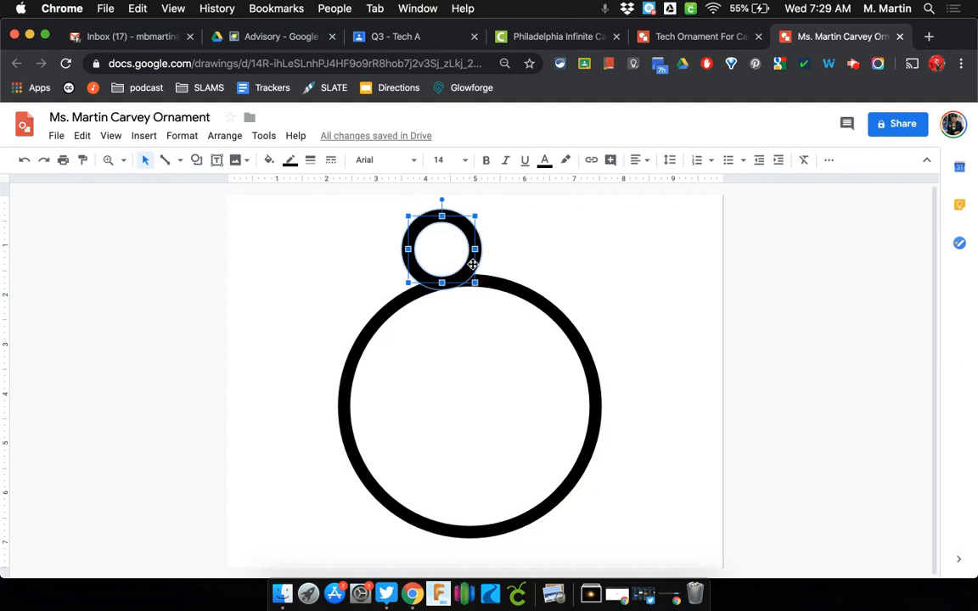
{"action": "key", "text": "Right"}
{"action": "key", "text": "Right"}
{"action": "key", "text": "Right"}
{"action": "key", "text": "Right"}
{"action": "key", "text": "Right"}
{"action": "key", "text": "Right"}
{"action": "key", "text": "Up"}
{"action": "key", "text": "Right"}
{"action": "key", "text": "Right"}
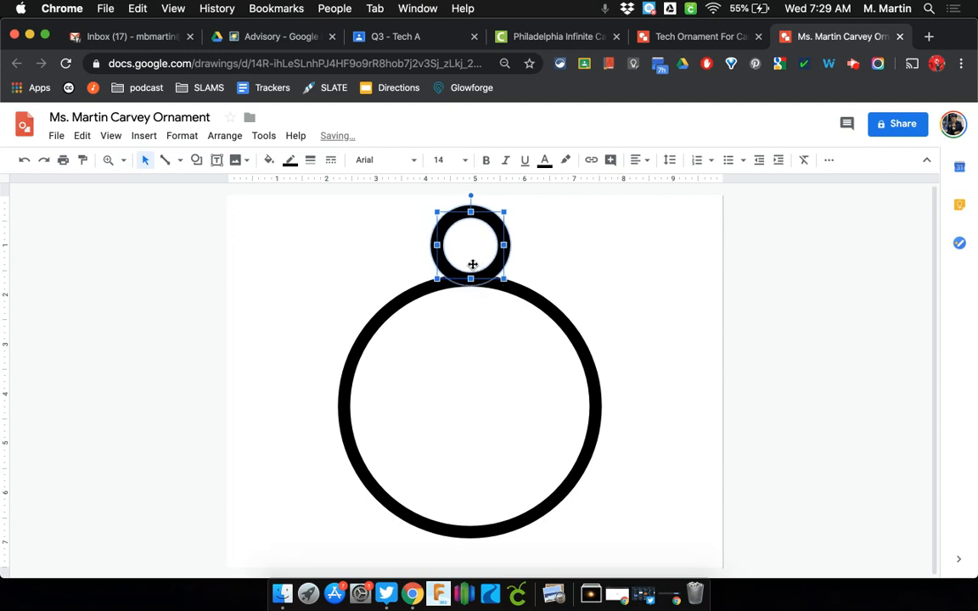
{"action": "key", "text": "Left"}
{"action": "key", "text": "Left"}
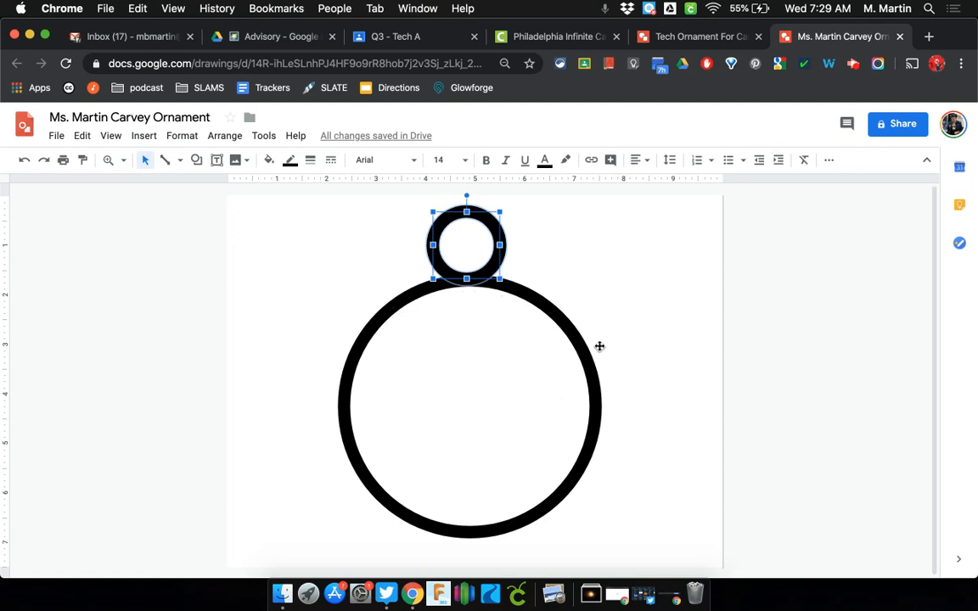
{"action": "left_click", "coordinate": [96, 333]}
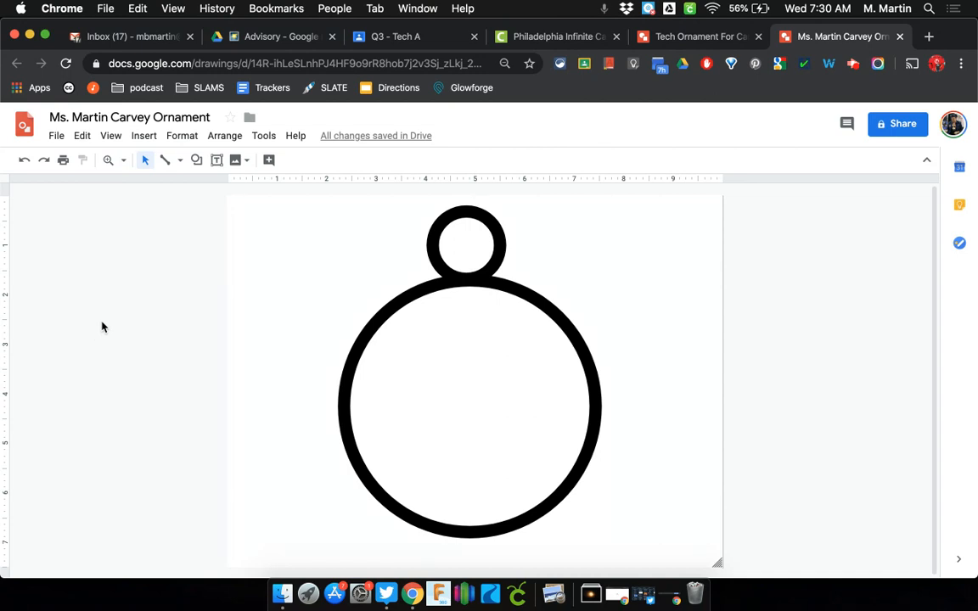
Draw a text box inside the ring and type 'Tech' in 72pt Lobster
{"action": "left_click", "coordinate": [217, 162]}
{"action": "left_click_drag", "start_coordinate": [361, 356], "coordinate": [581, 443]}
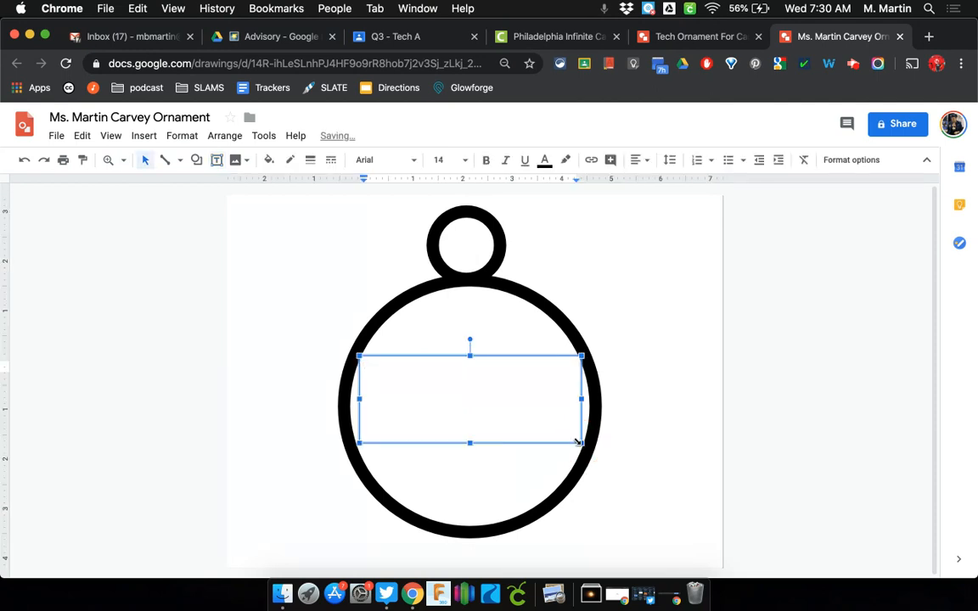
{"action": "left_click", "coordinate": [464, 161]}
{"action": "left_click", "coordinate": [455, 492]}
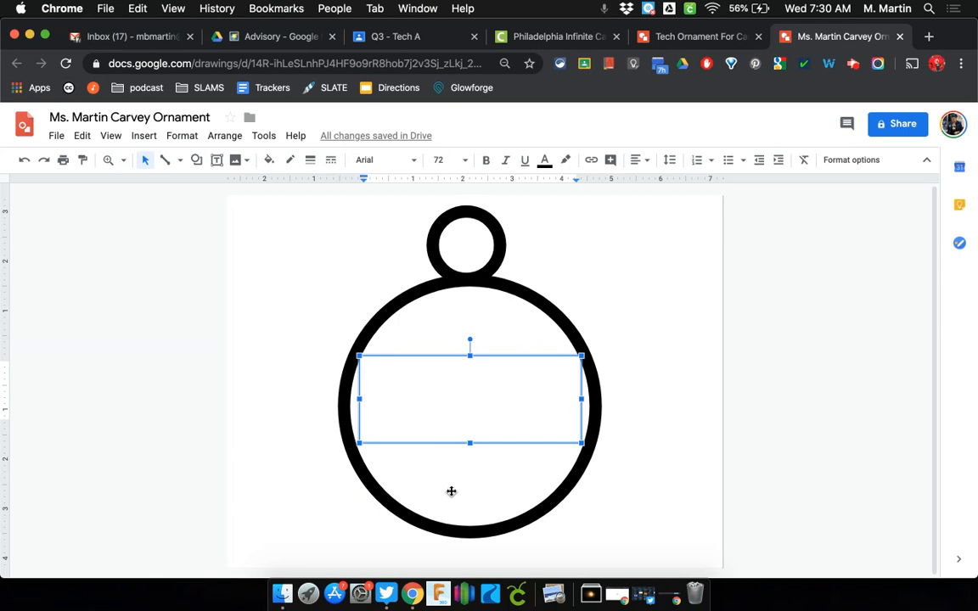
{"action": "left_click", "coordinate": [415, 162]}
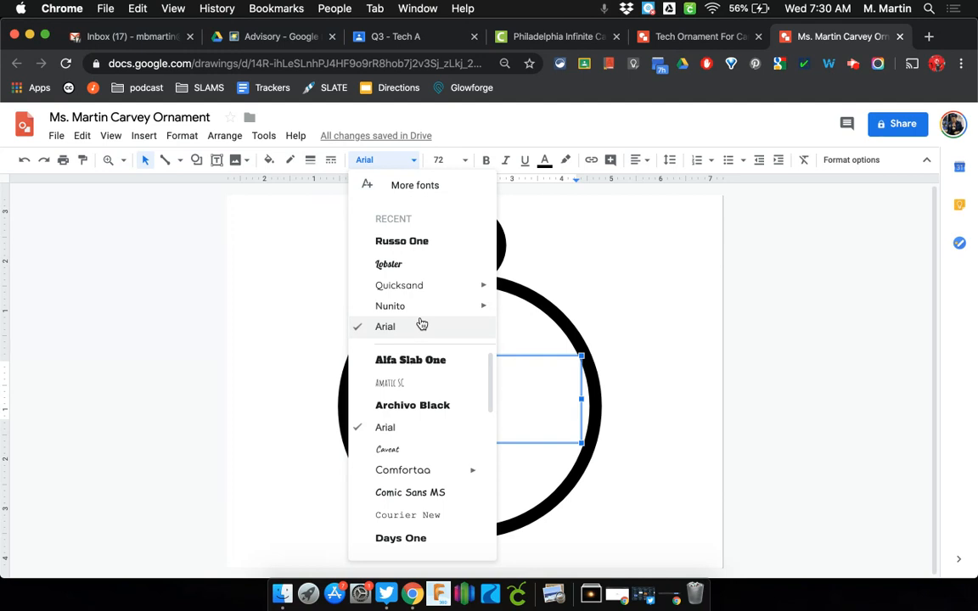
{"action": "left_click", "coordinate": [407, 265]}
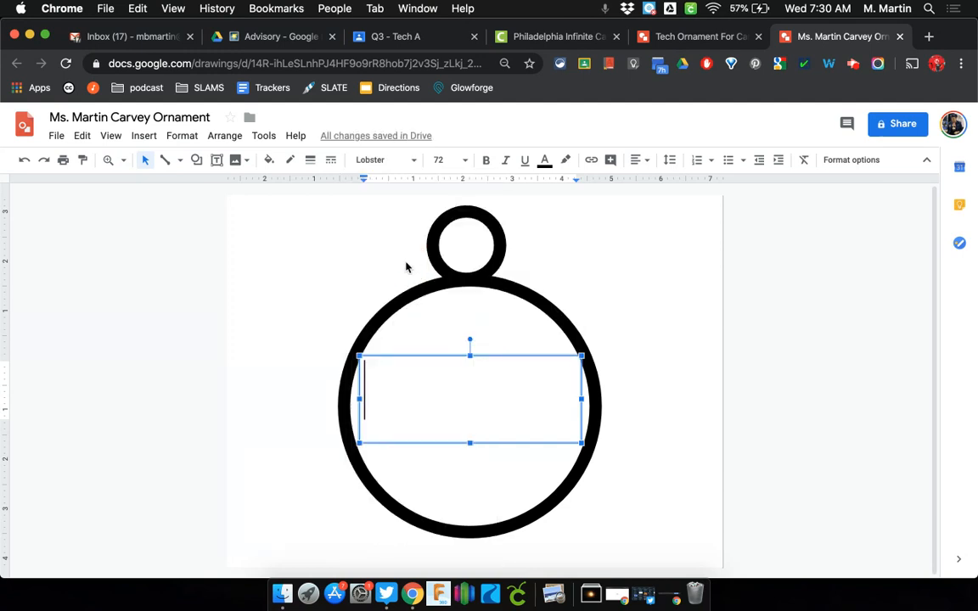
{"action": "type", "text": "Tech"}
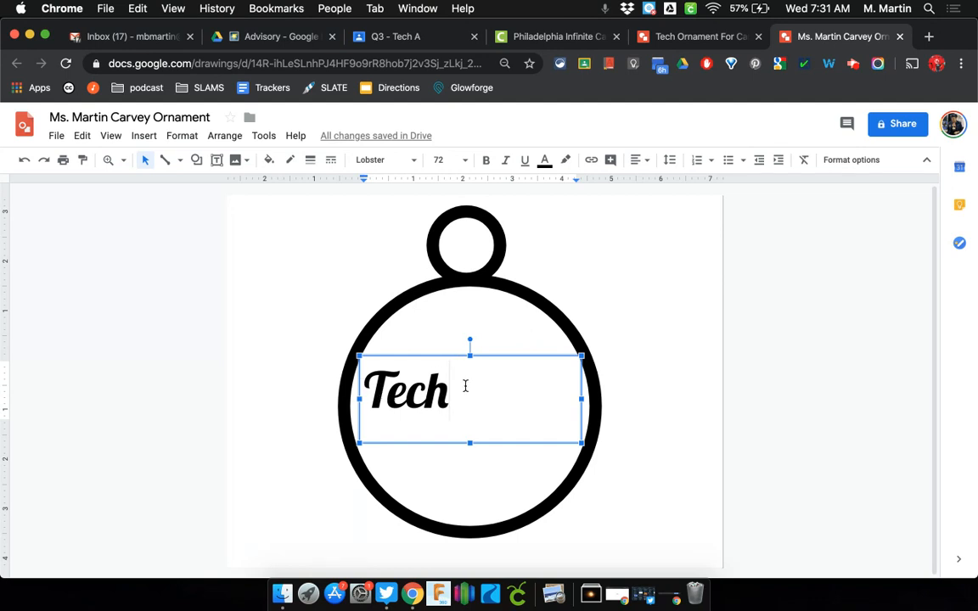
Enlarge 'Tech' to size 96, then 150, then 200
{"action": "left_click_drag", "start_coordinate": [465, 386], "coordinate": [367, 389]}
{"action": "left_click", "coordinate": [465, 160]}
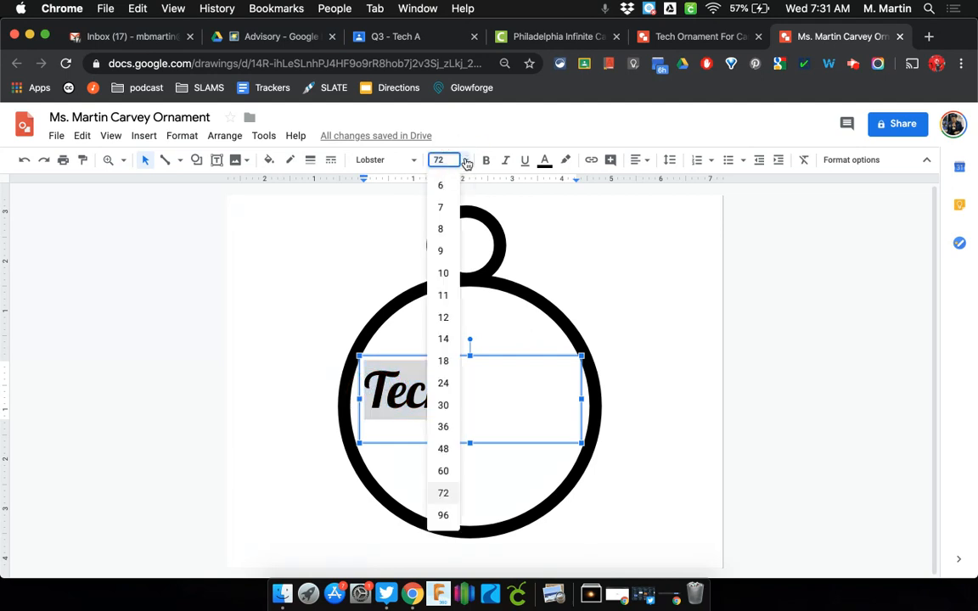
{"action": "left_click", "coordinate": [443, 515]}
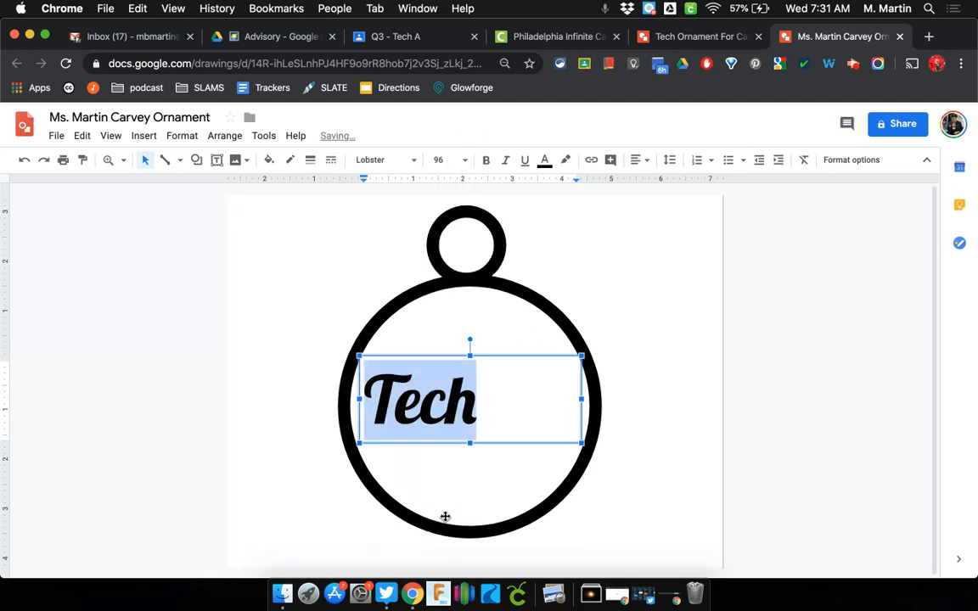
{"action": "left_click", "coordinate": [447, 160]}
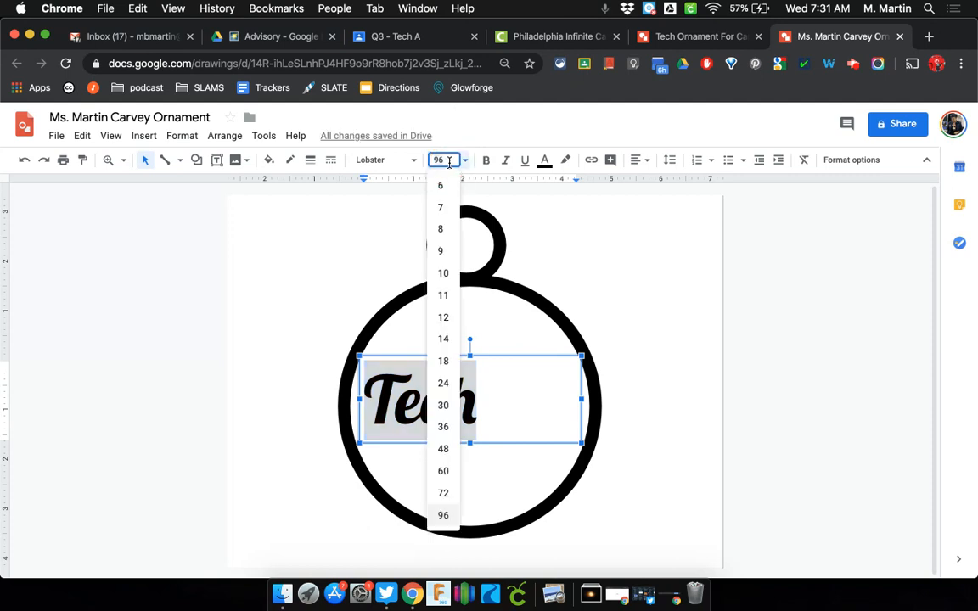
{"action": "type", "text": "150"}
{"action": "key", "text": "Return"}
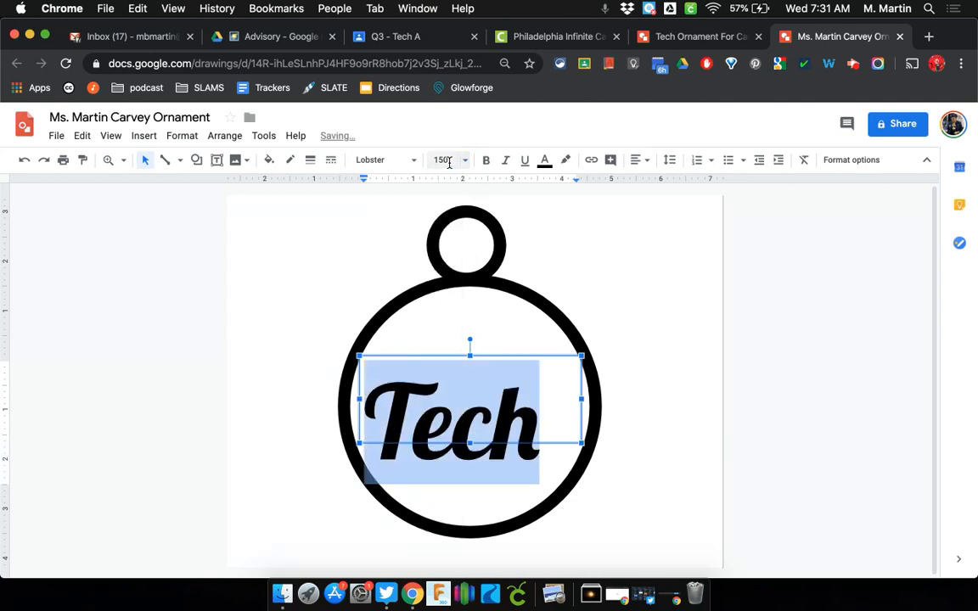
{"action": "left_click", "coordinate": [448, 161]}
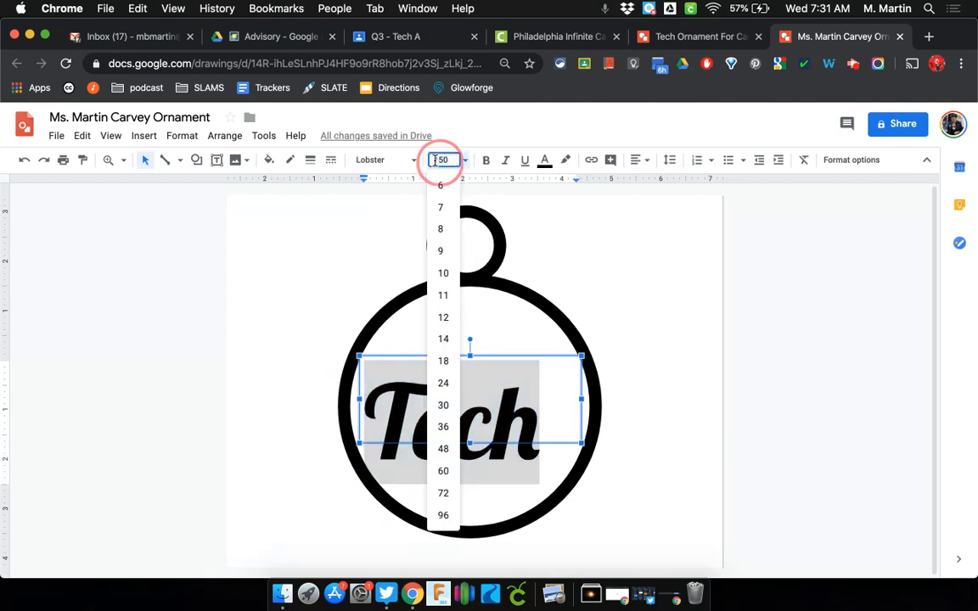
{"action": "type", "text": "200"}
{"action": "key", "text": "Return"}
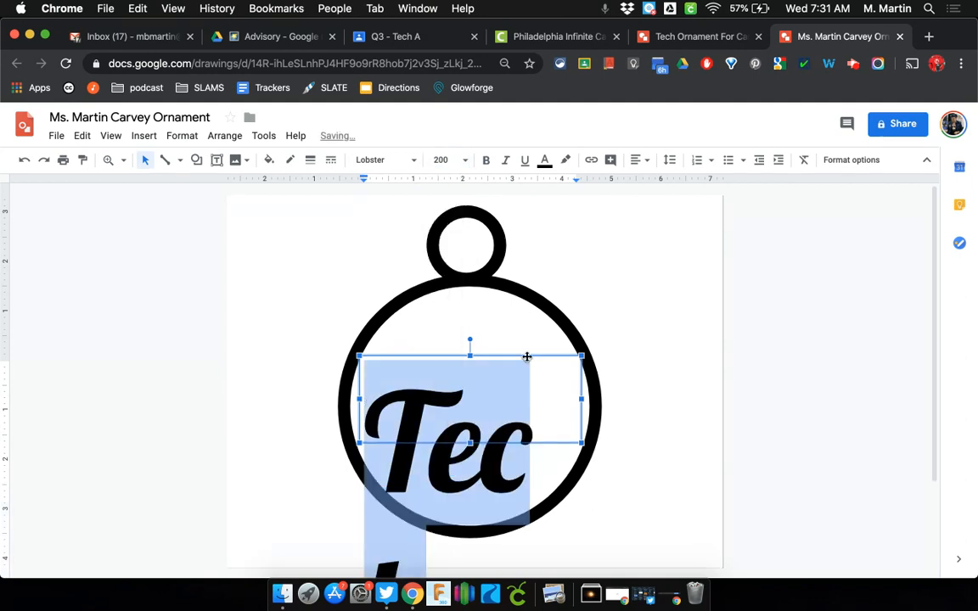
Widen the Tech text box on both sides and move it up to the circle's centre
{"action": "left_click_drag", "start_coordinate": [582, 402], "coordinate": [617, 401]}
{"action": "left_click_drag", "start_coordinate": [359, 401], "coordinate": [357, 405]}
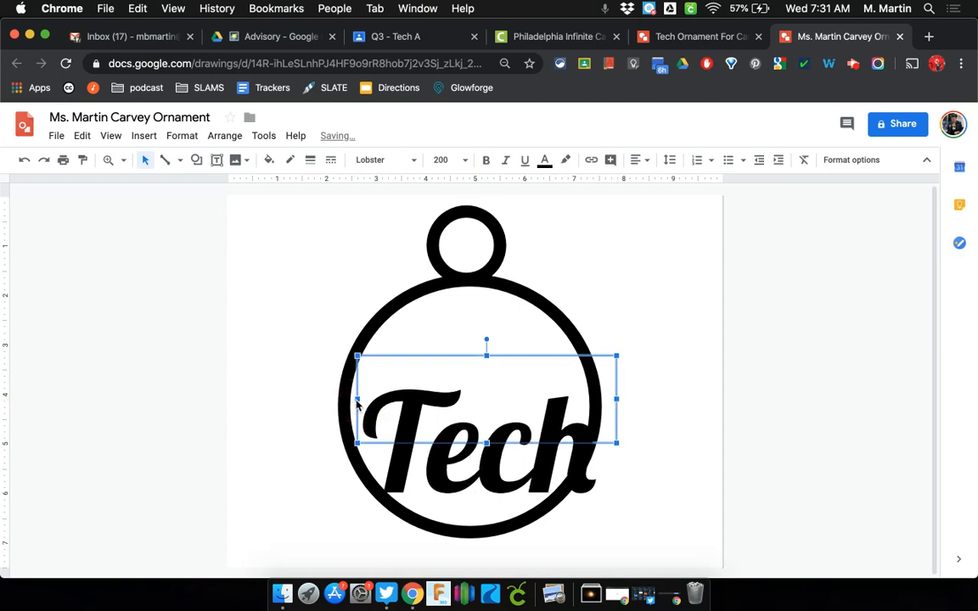
{"action": "mouse_move", "coordinate": [460, 353]}
{"action": "left_mouse_down"}
{"action": "mouse_move", "coordinate": [455, 347]}
{"action": "mouse_move", "coordinate": [452, 398]}
{"action": "mouse_move", "coordinate": [450, 343]}
{"action": "left_mouse_up"}
{"action": "key", "text": "Up"}
{"action": "key", "text": "Up"}
{"action": "key", "text": "Up"}
{"action": "key", "text": "Up"}
{"action": "key", "text": "Up"}
{"action": "key", "text": "Up"}
{"action": "key", "text": "Up"}
{"action": "key", "text": "Up"}
{"action": "key", "text": "Up"}
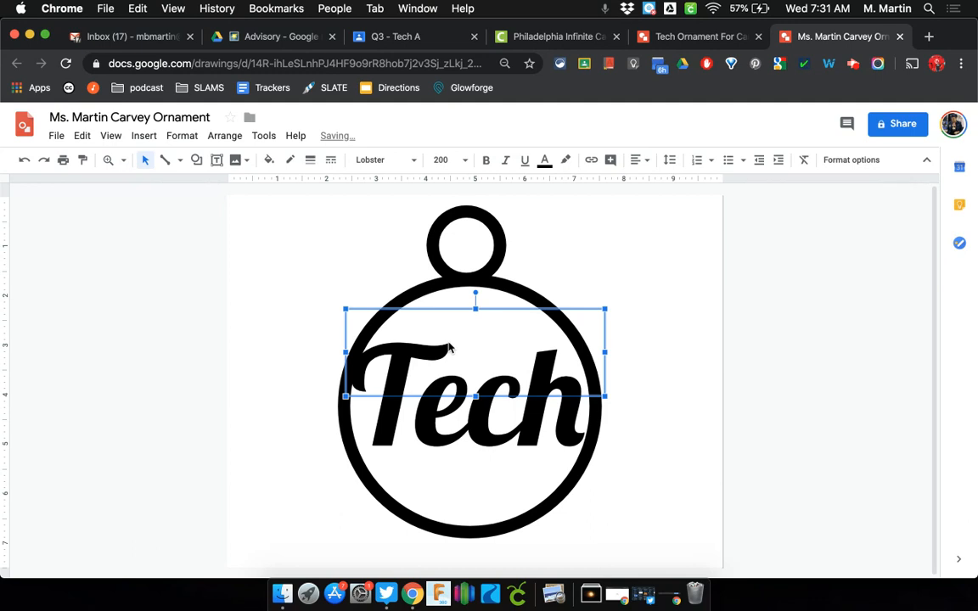
{"action": "key", "text": "Up"}
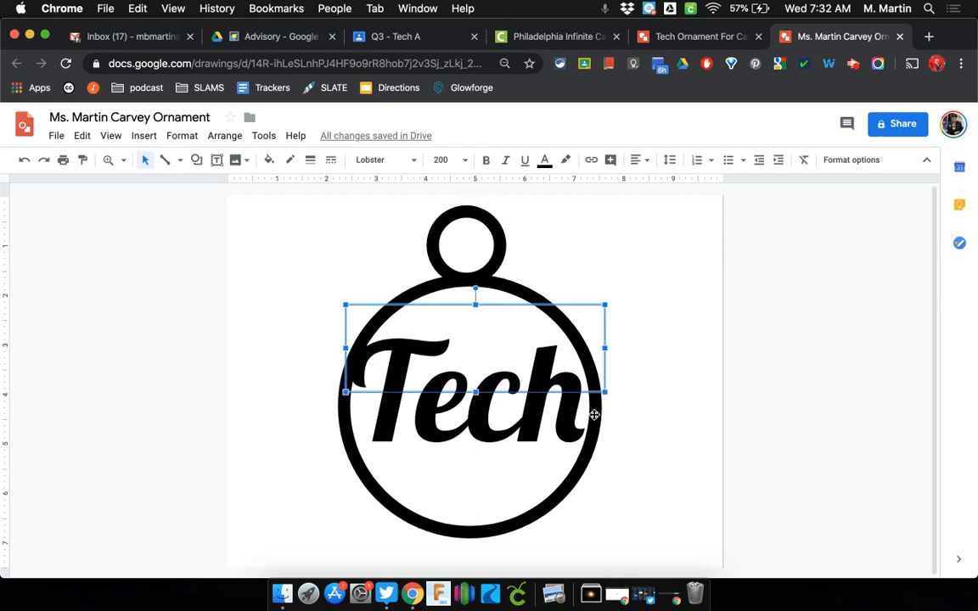
Set 'Tech' to size 220, widen its box, and nudge it to centre
{"action": "left_click", "coordinate": [494, 369]}
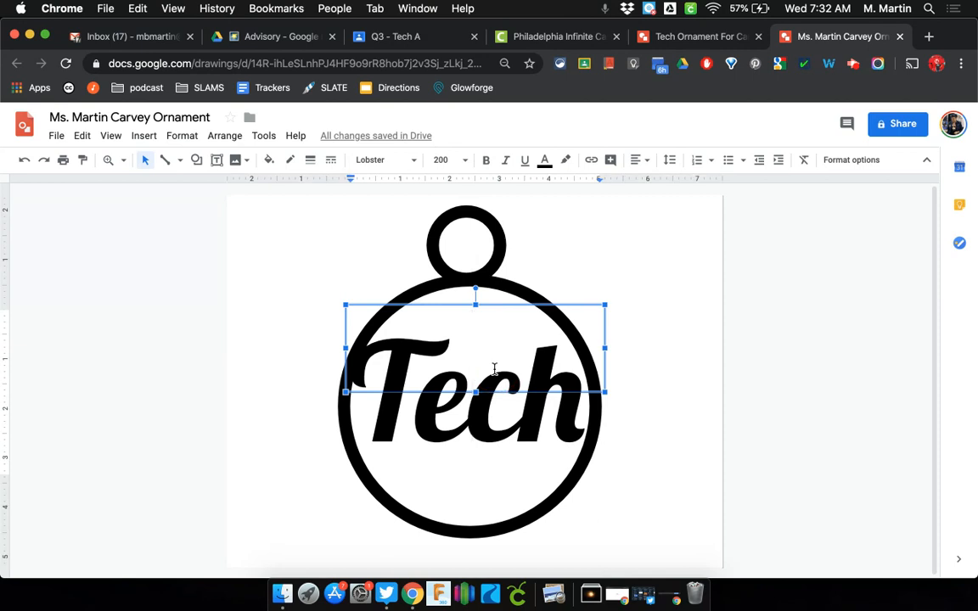
{"action": "key", "text": "super+a"}
{"action": "left_click", "coordinate": [447, 159]}
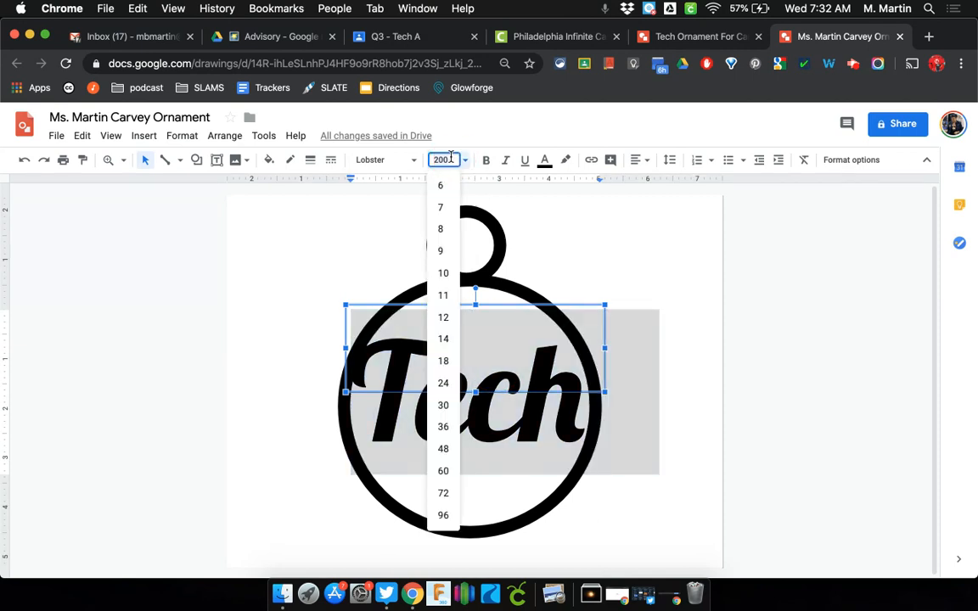
{"action": "type", "text": "220"}
{"action": "key", "text": "Return"}
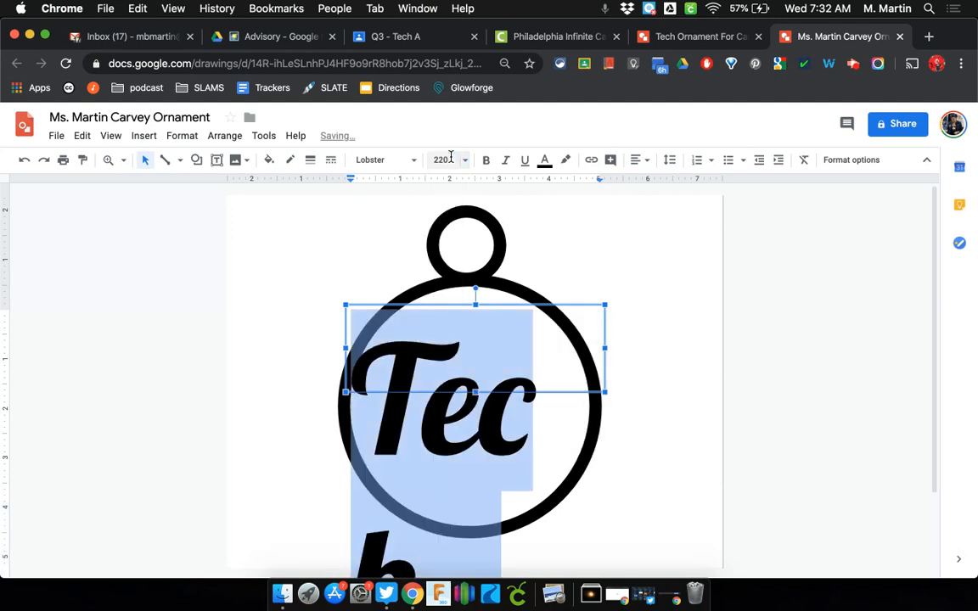
{"action": "left_click_drag", "start_coordinate": [605, 347], "coordinate": [641, 352]}
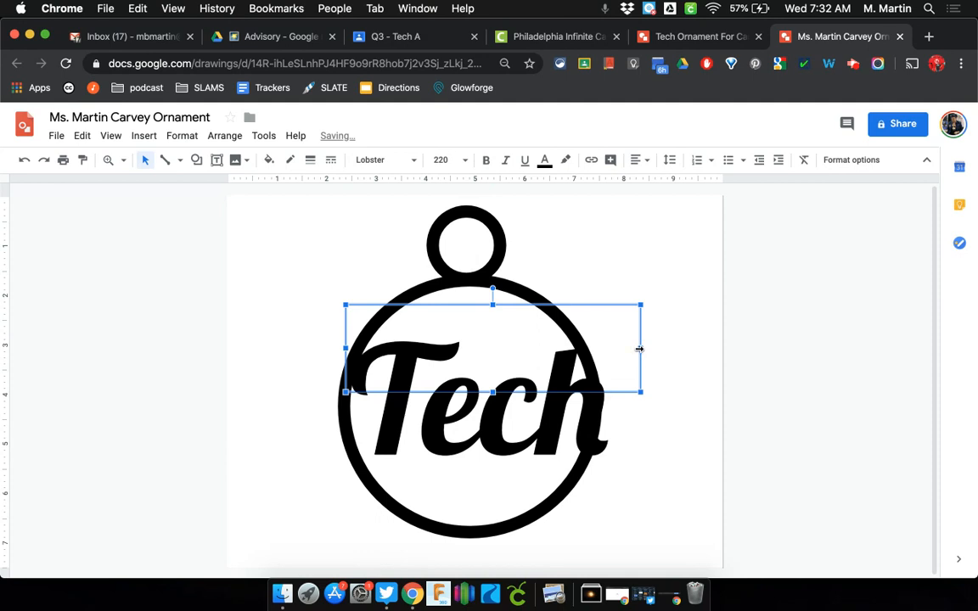
{"action": "key", "text": "Left"}
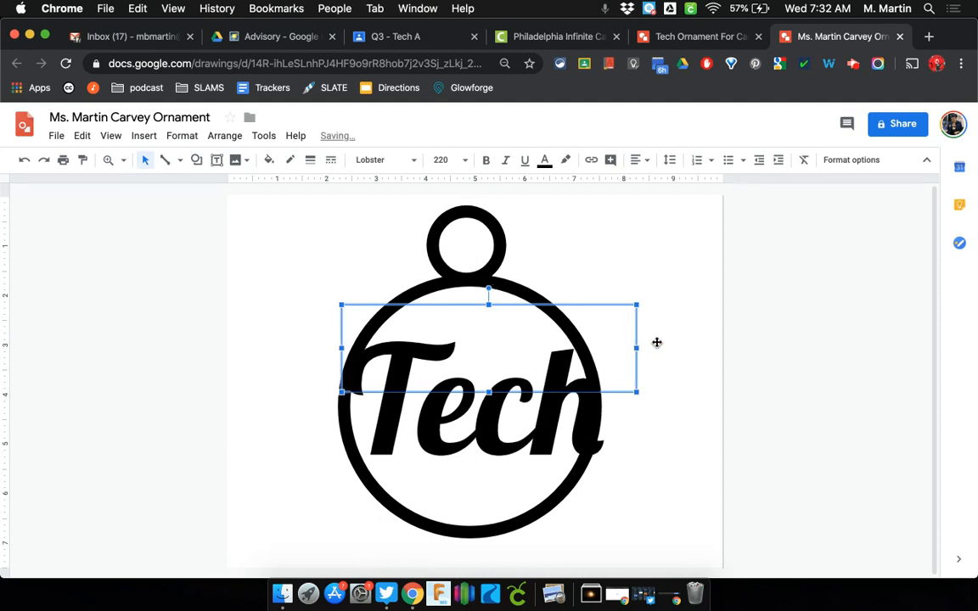
{"action": "key", "text": "Left"}
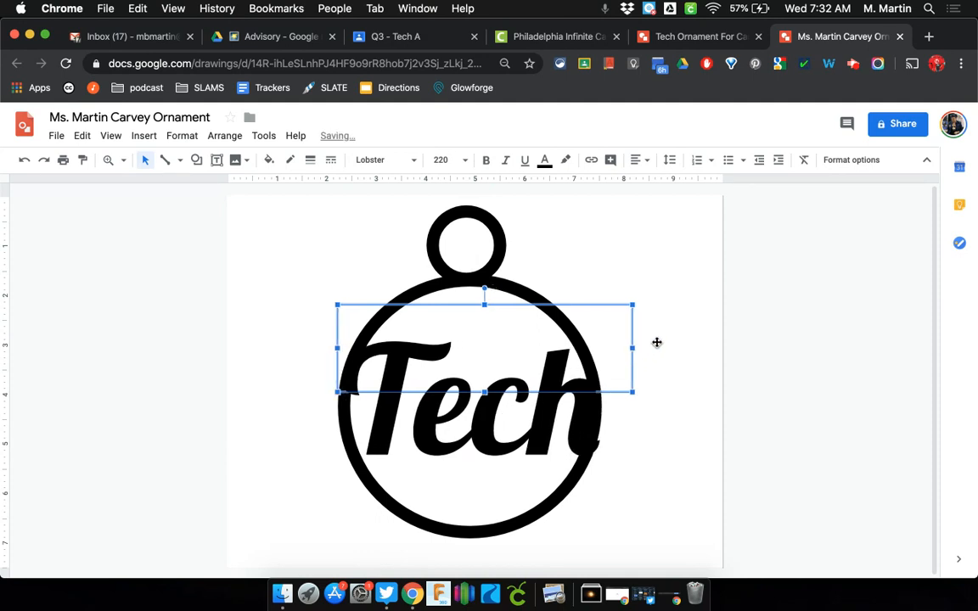
{"action": "key", "text": "Left"}
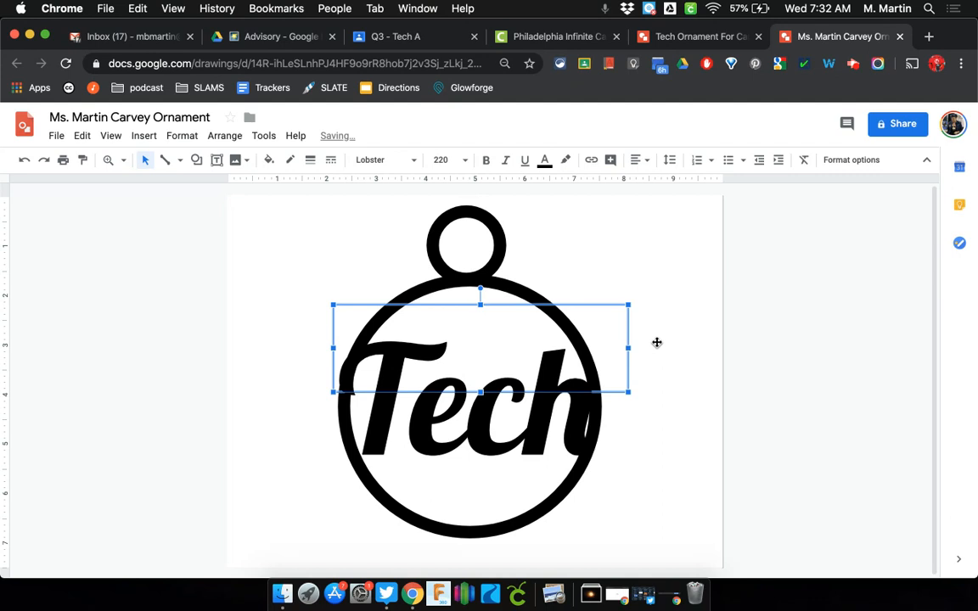
{"action": "key", "text": "Right"}
{"action": "key", "text": "Left"}
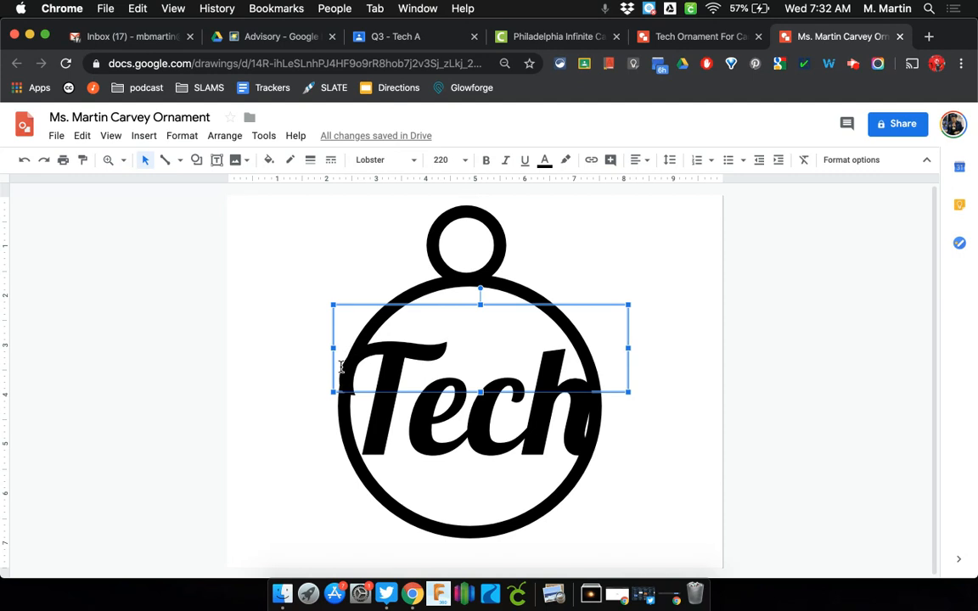
{"action": "key", "text": "Right"}
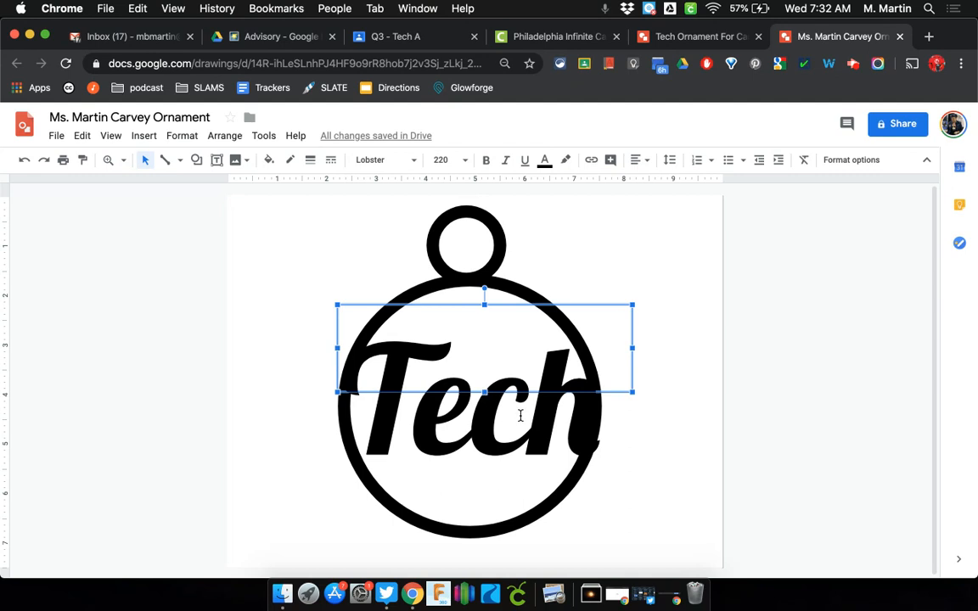
Reduce 'Tech' to size 219, then 217, so it stays on one line
{"action": "left_click_drag", "start_coordinate": [592, 373], "coordinate": [349, 371]}
{"action": "left_click", "coordinate": [448, 159]}
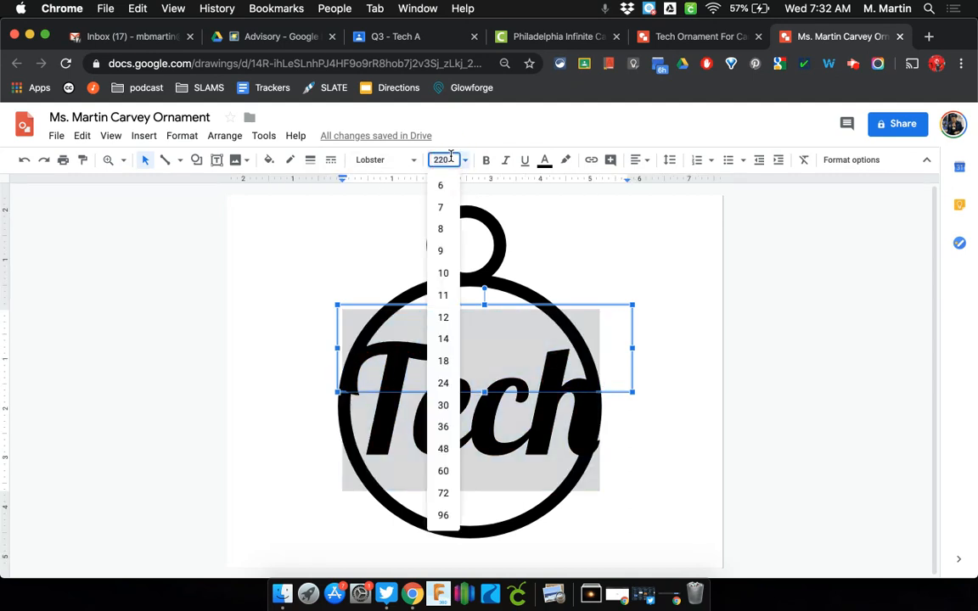
{"action": "type", "text": "219"}
{"action": "key", "text": "Return"}
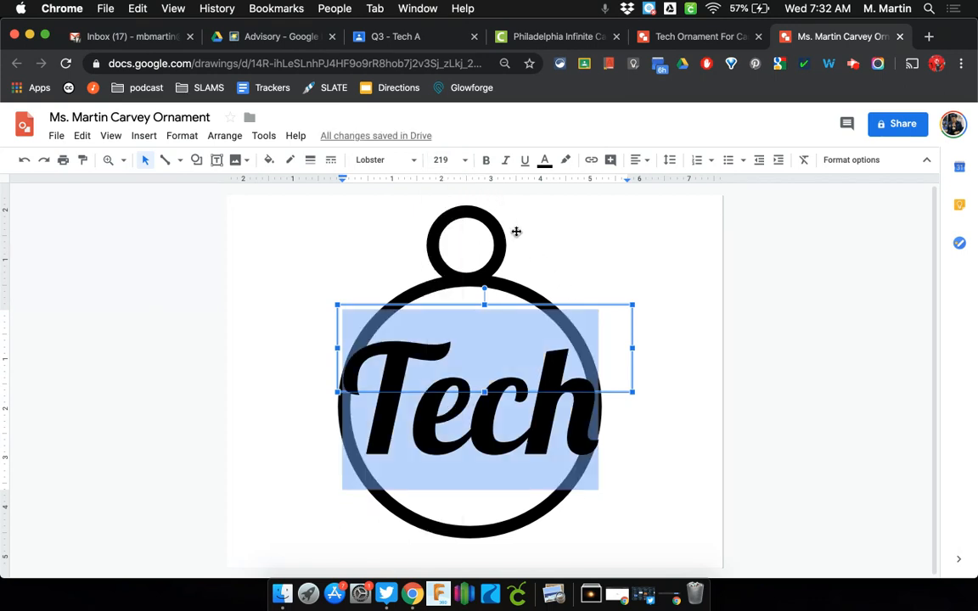
{"action": "left_click", "coordinate": [456, 160]}
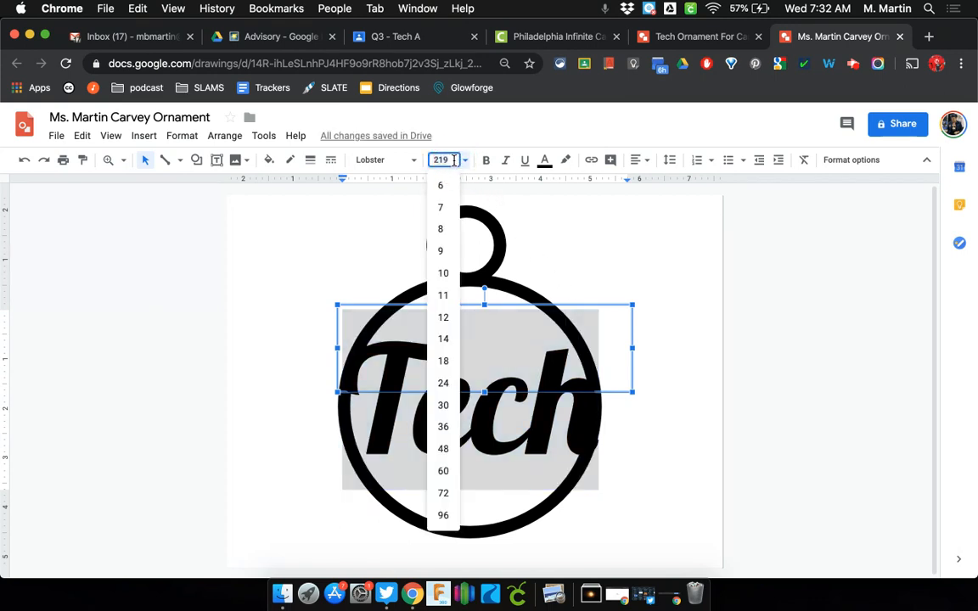
{"action": "key", "text": "BackSpace"}
{"action": "type", "text": "7"}
{"action": "key", "text": "Return"}
{"action": "left_click", "coordinate": [666, 264]}
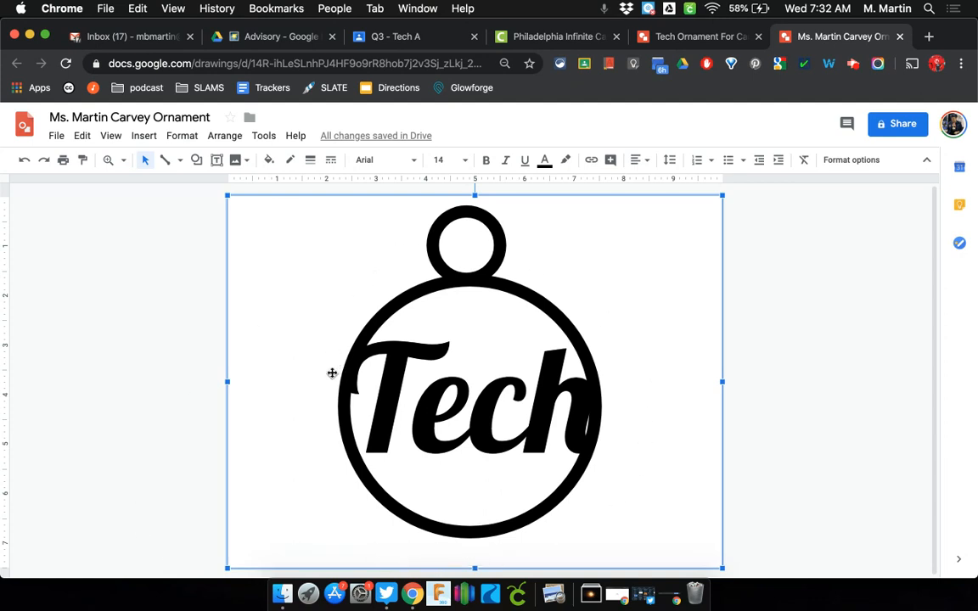
Switch the word 'Tech' to the Russo One font
{"action": "left_click", "coordinate": [378, 379]}
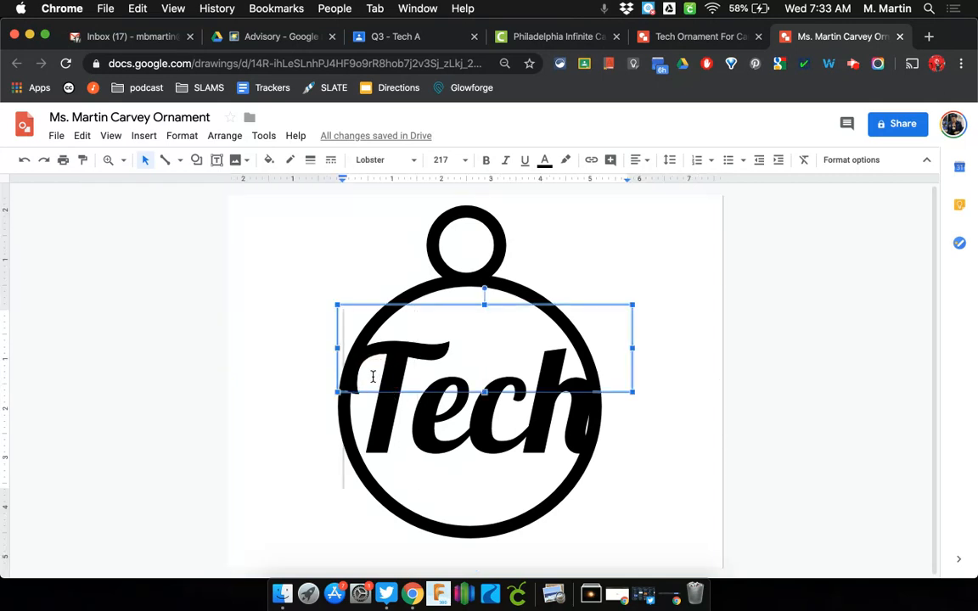
{"action": "double_click", "coordinate": [372, 377]}
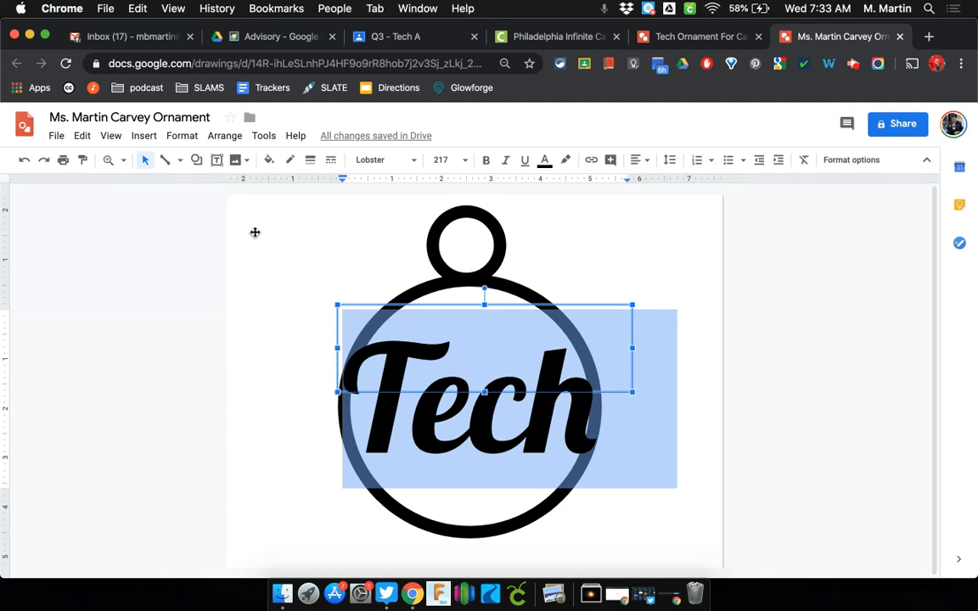
{"action": "left_click", "coordinate": [413, 163]}
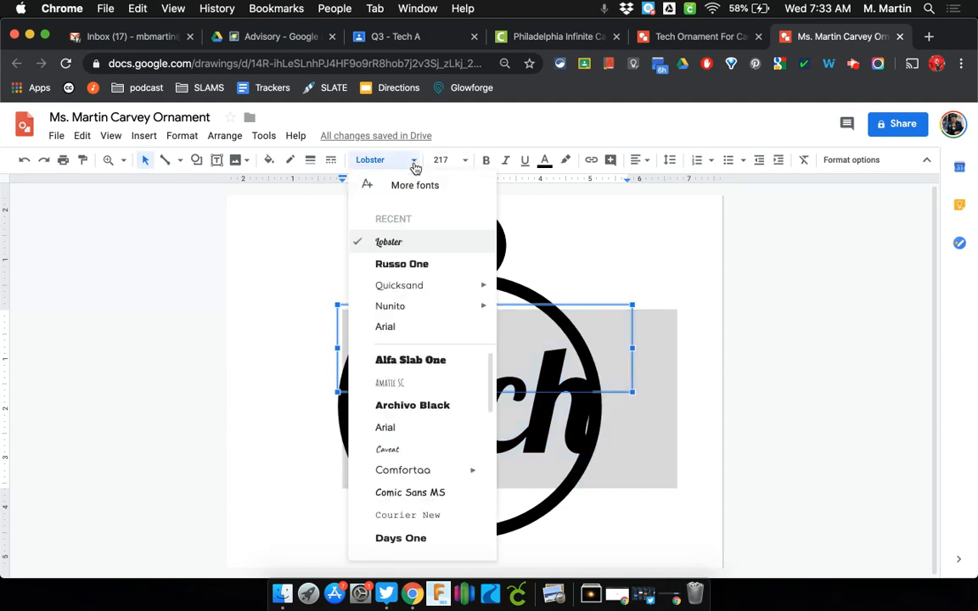
{"action": "left_click", "coordinate": [414, 266]}
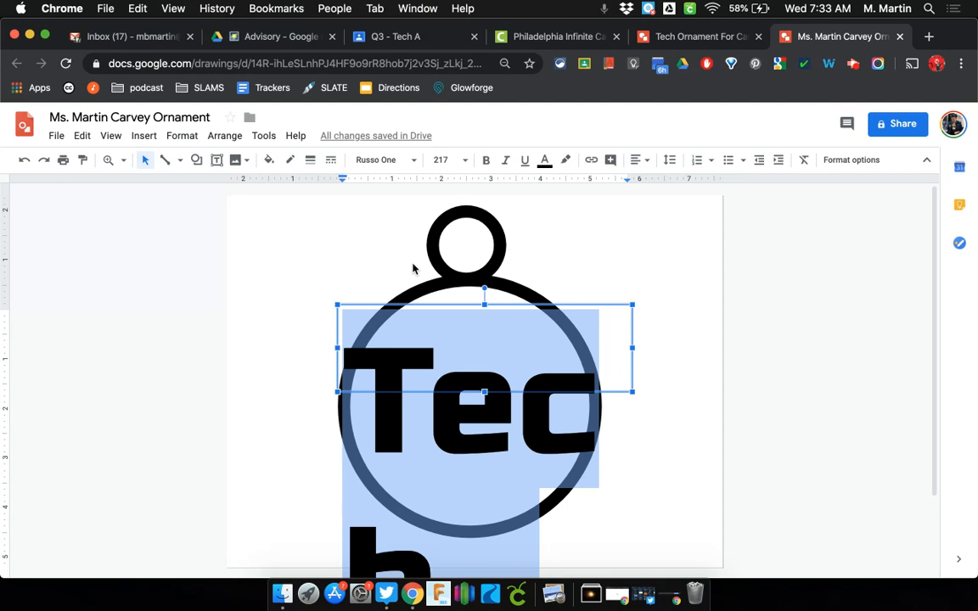
Reduce 'Tech' to size 170, then 150, so it fits on one line
{"action": "left_click", "coordinate": [451, 161]}
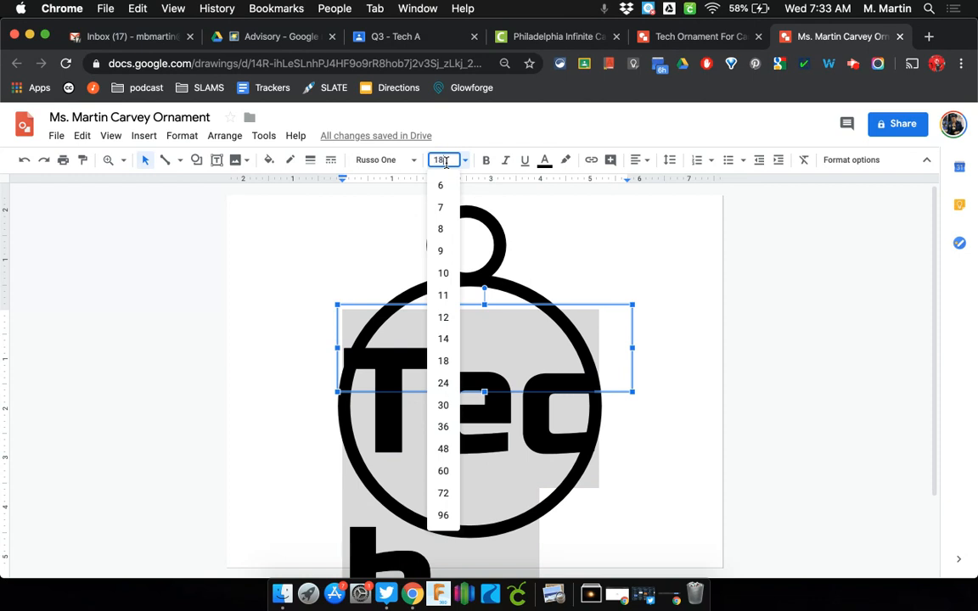
{"action": "key", "text": "Return"}
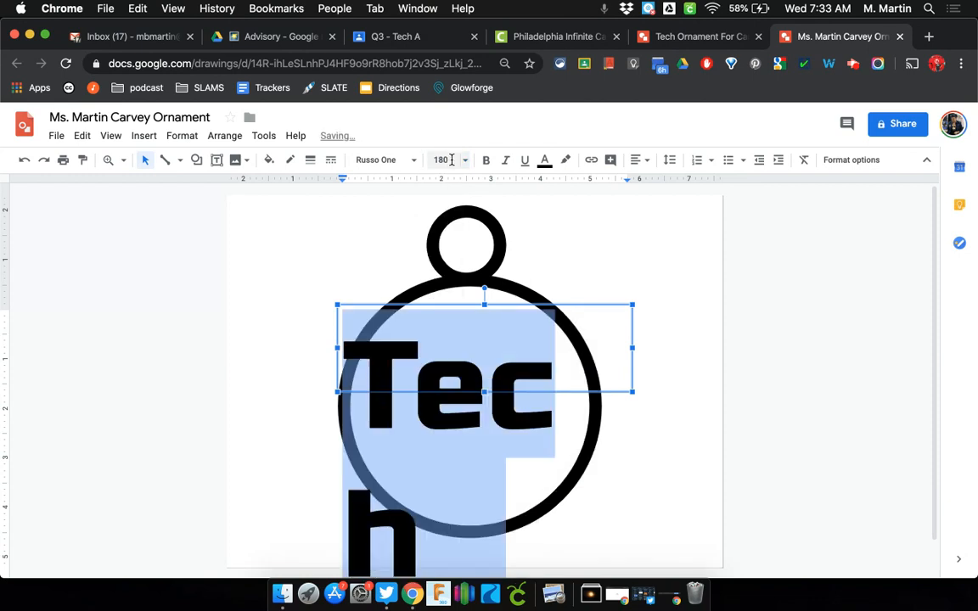
{"action": "left_click", "coordinate": [450, 161]}
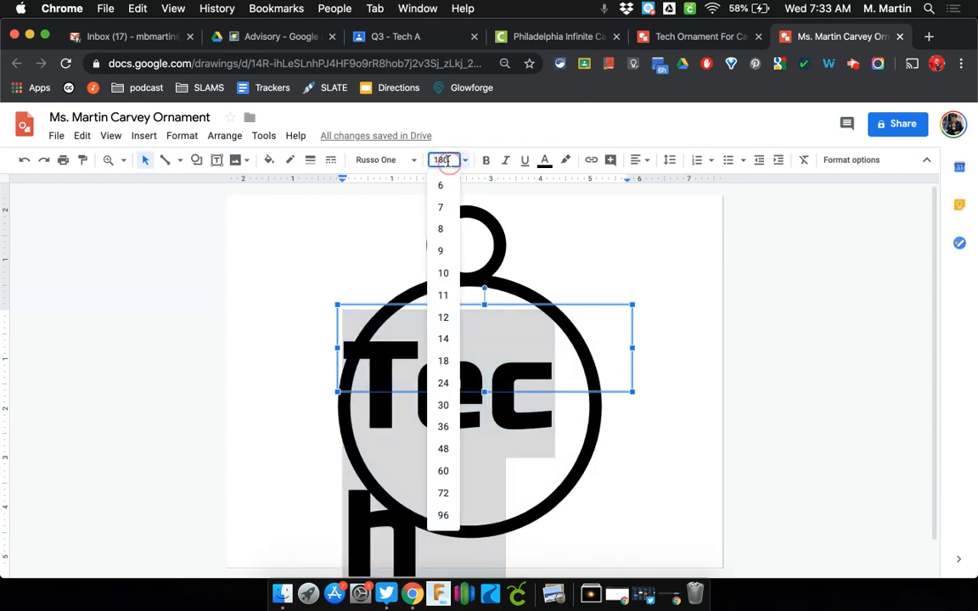
{"action": "type", "text": "170"}
{"action": "key", "text": "Return"}
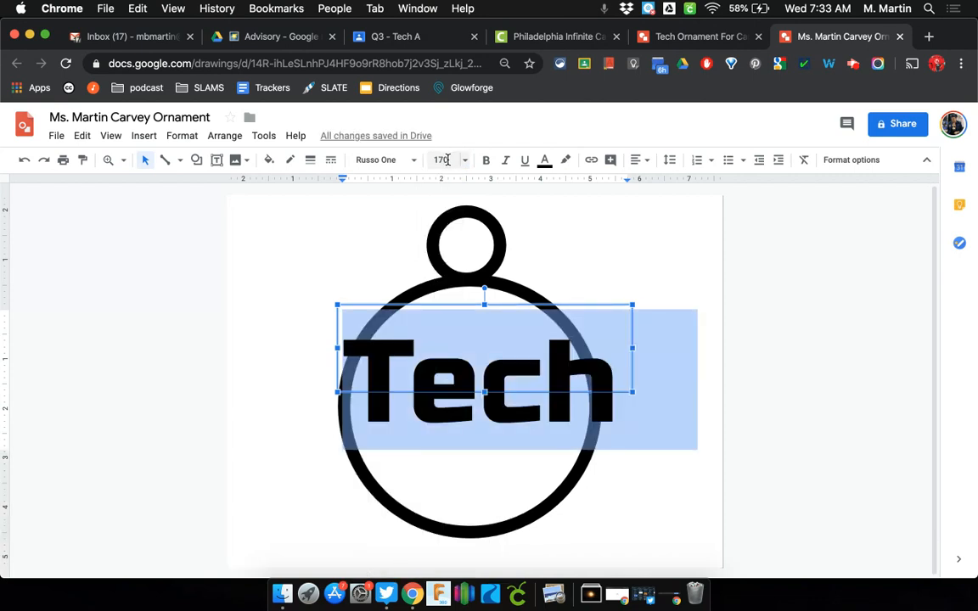
{"action": "left_click", "coordinate": [439, 161]}
{"action": "type", "text": "15"}
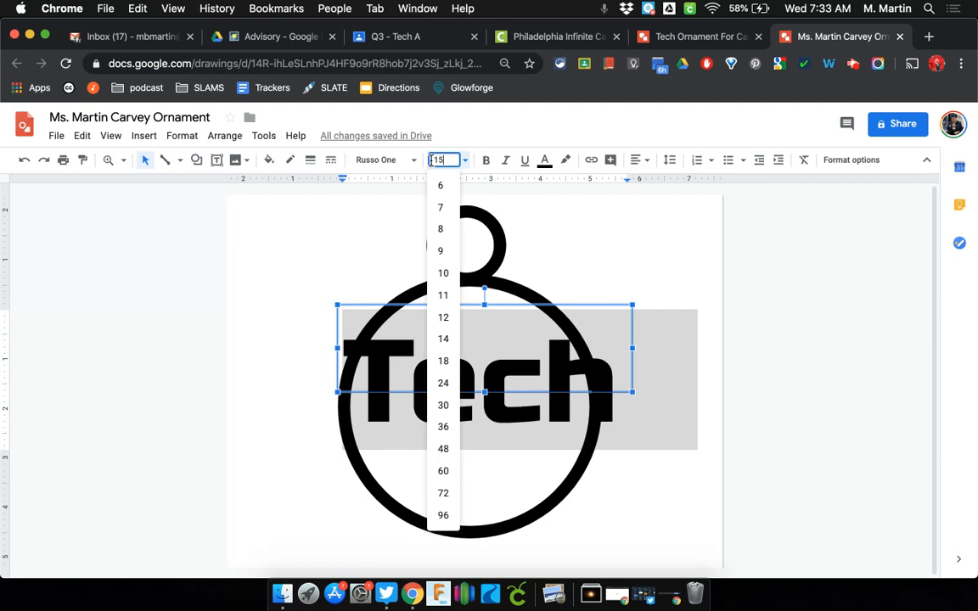
{"action": "type", "text": "0"}
{"action": "key", "text": "Return"}
{"action": "left_click", "coordinate": [703, 277]}
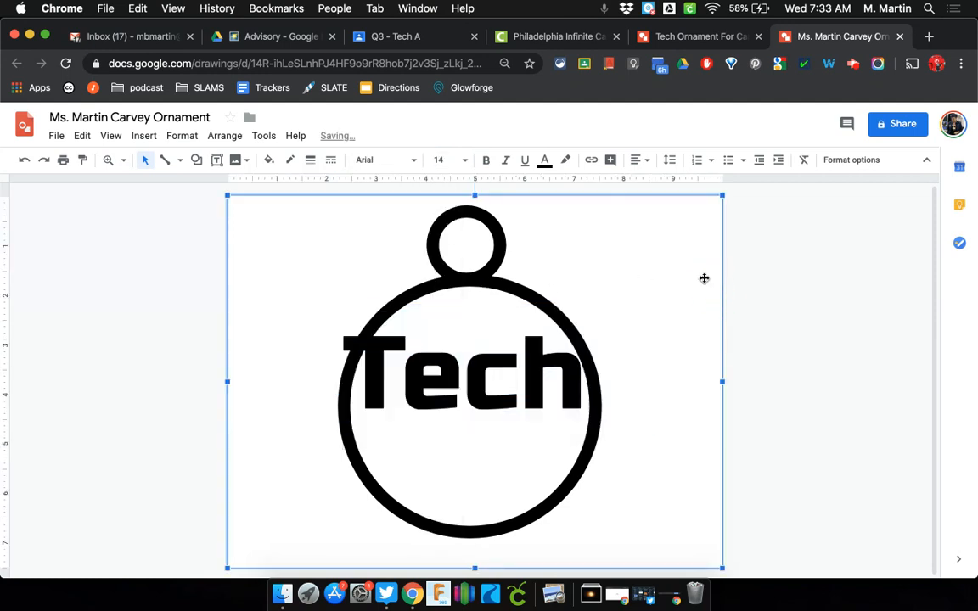
Nudge the Tech text box slightly lower inside the ring
{"action": "left_click", "coordinate": [535, 377]}
{"action": "key", "text": "Right"}
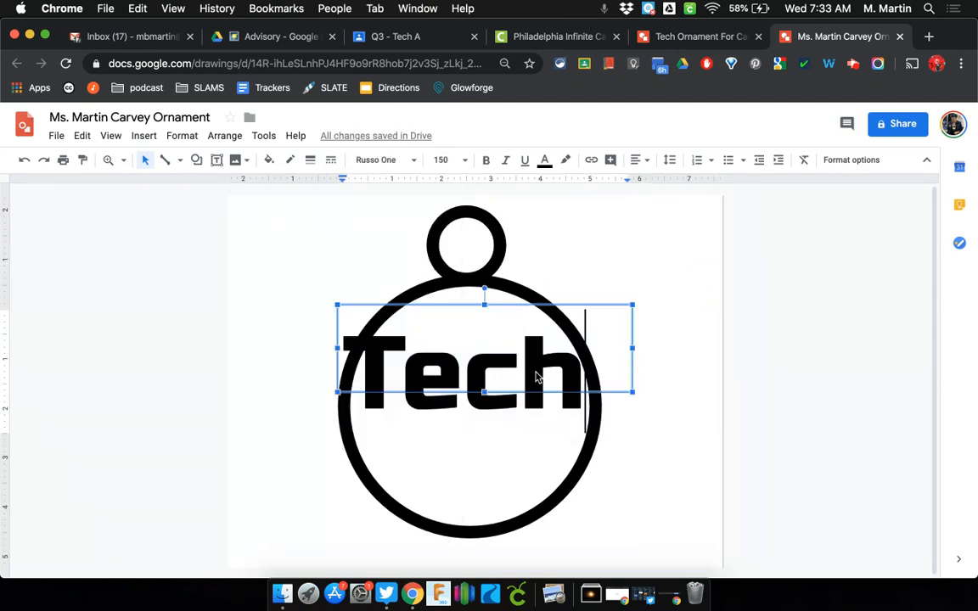
{"action": "left_click", "coordinate": [499, 308]}
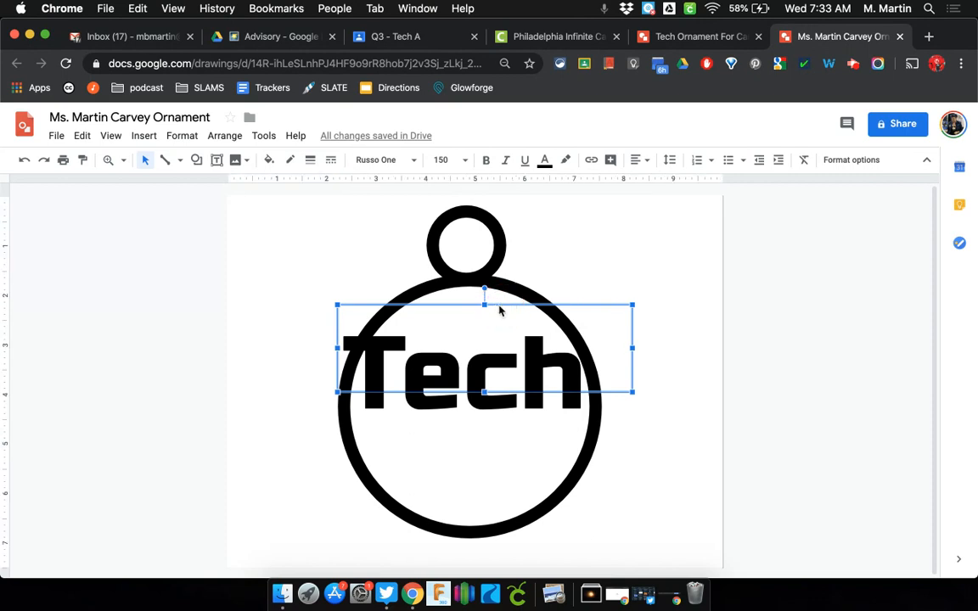
{"action": "key", "text": "Down"}
{"action": "key", "text": "Down"}
{"action": "key", "text": "Down"}
{"action": "key", "text": "Down"}
{"action": "key", "text": "Down"}
{"action": "key", "text": "Down"}
{"action": "key", "text": "Down"}
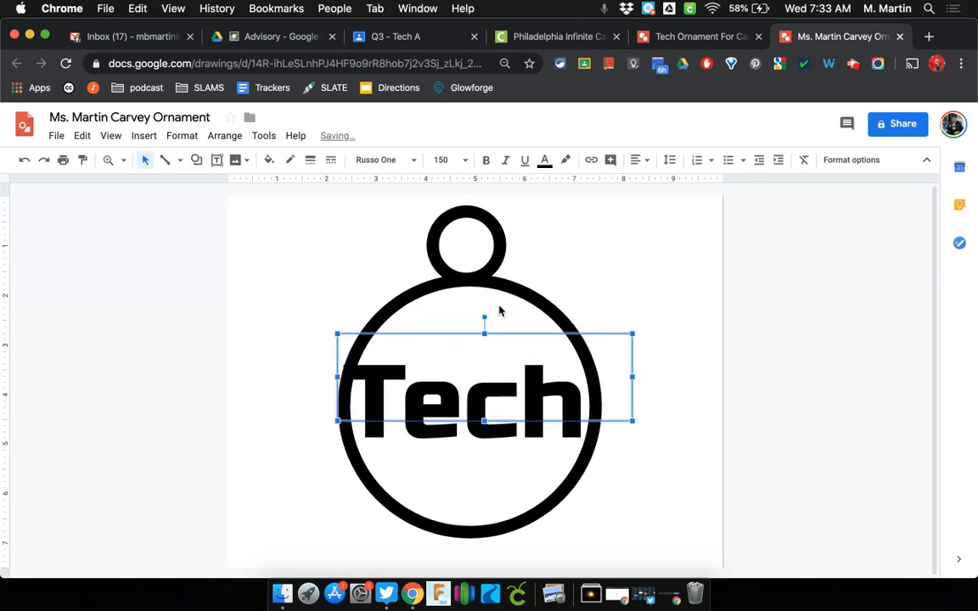
{"action": "key", "text": "Right"}
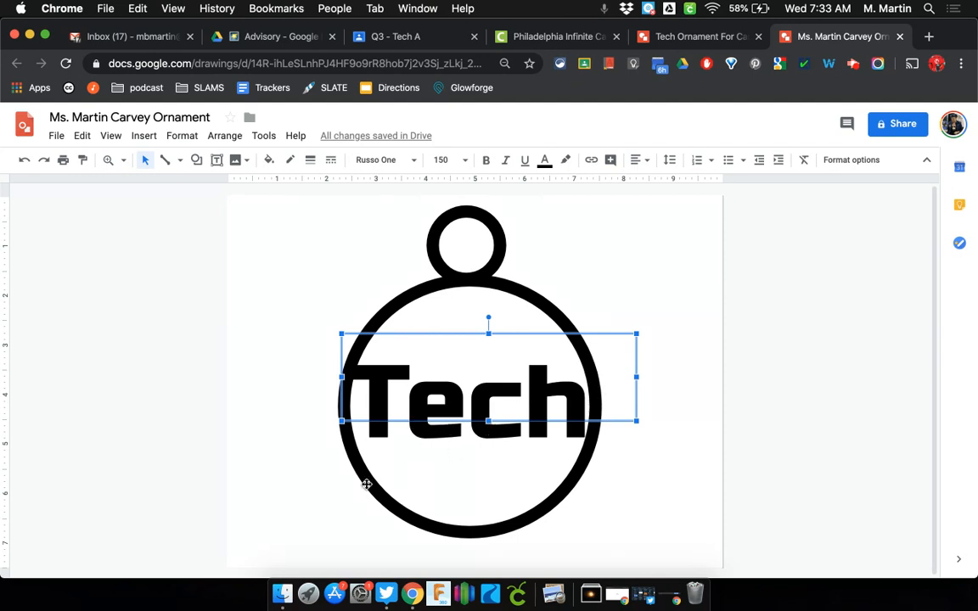
Draw a straight line across the circle under Tech and make it 24px thick
{"action": "left_click", "coordinate": [180, 166]}
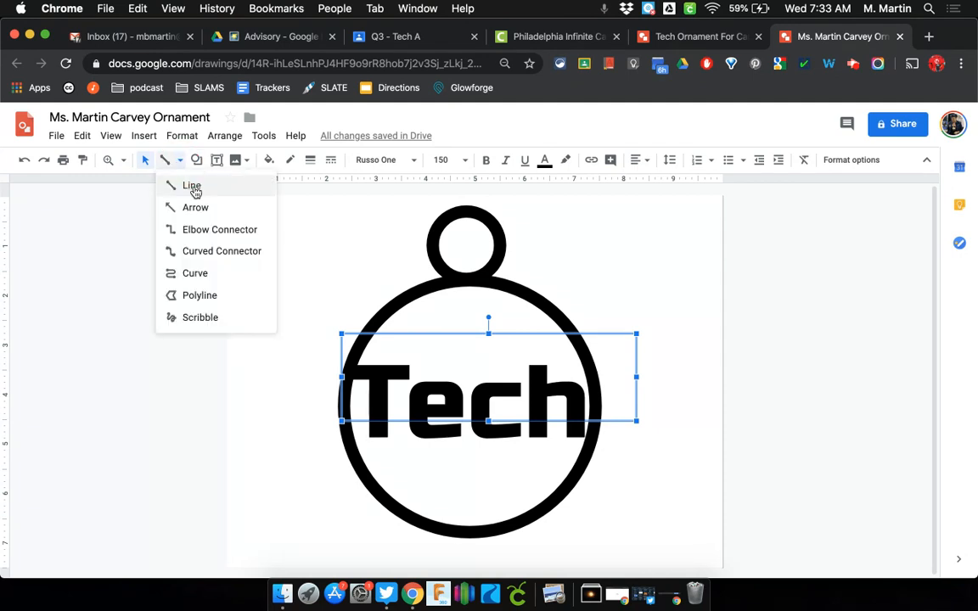
{"action": "left_click", "coordinate": [194, 187]}
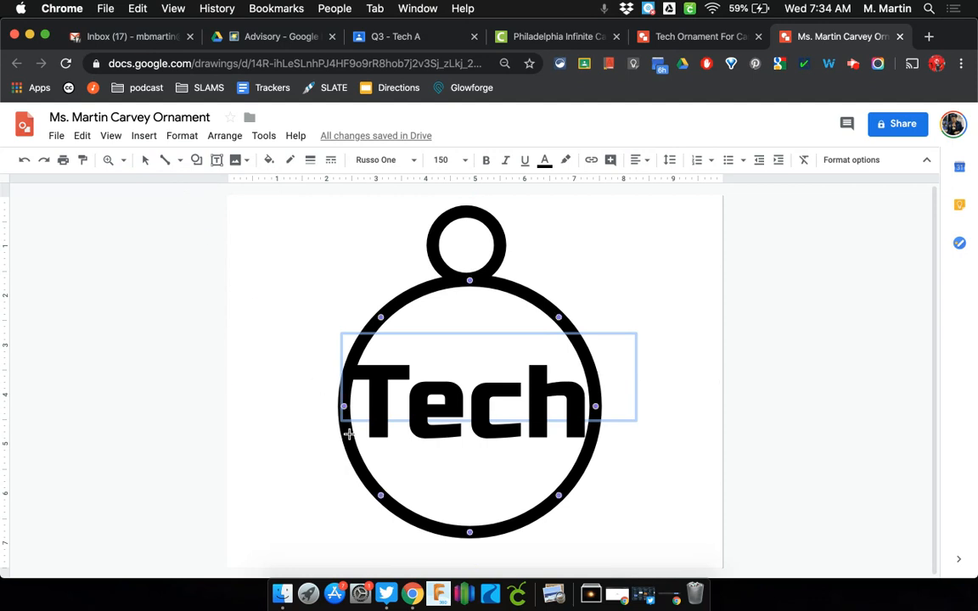
{"action": "left_click_drag", "start_coordinate": [348, 437], "coordinate": [591, 438]}
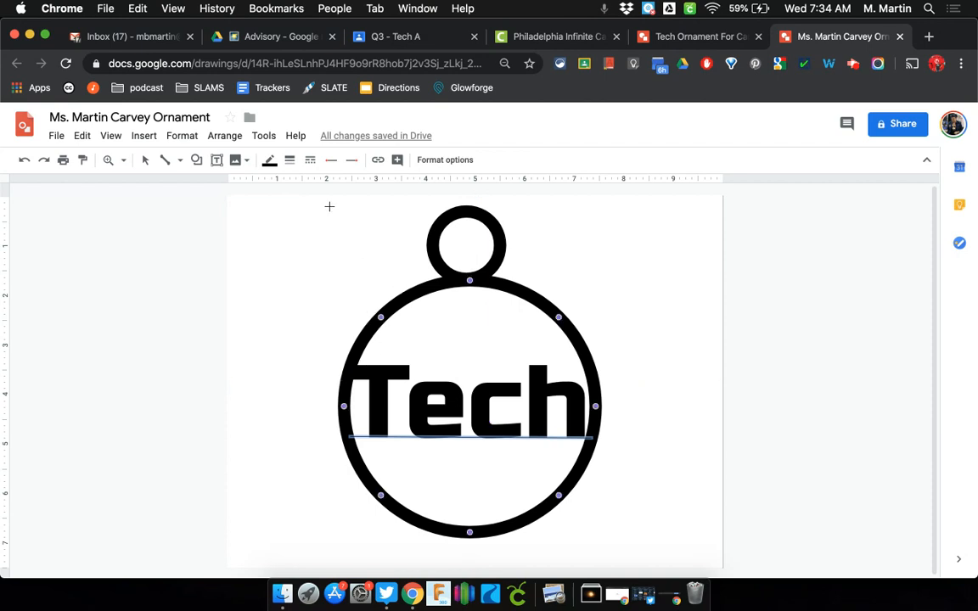
{"action": "left_click", "coordinate": [289, 161]}
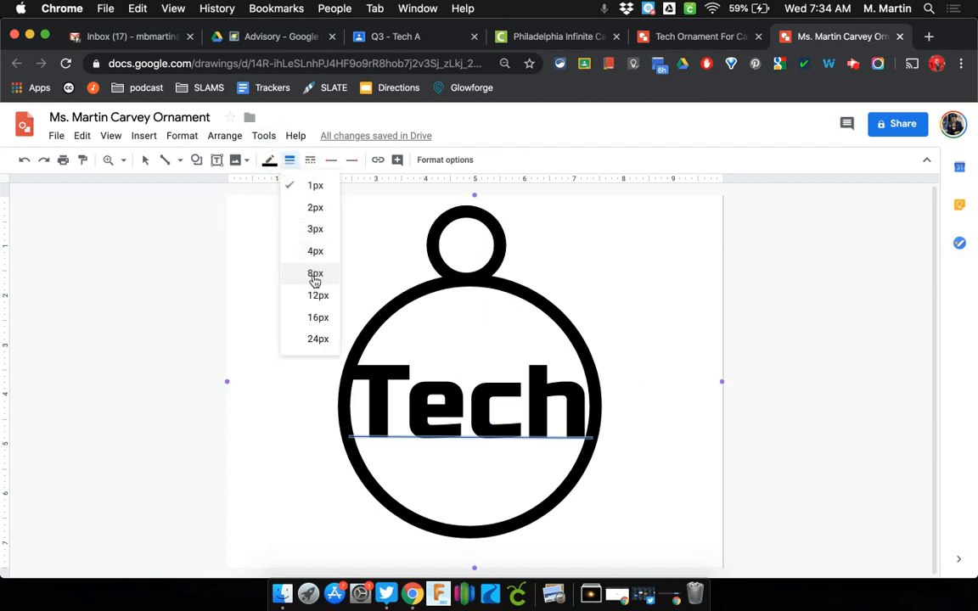
{"action": "left_click", "coordinate": [316, 339]}
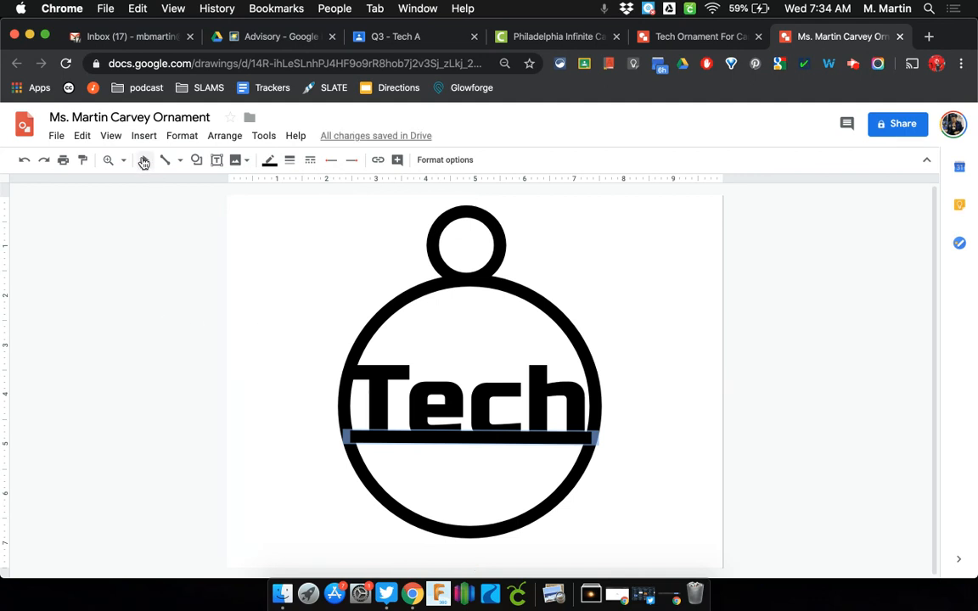
Nudge the Tech text box slightly right and up so it sits on the bar
{"action": "left_click", "coordinate": [144, 163]}
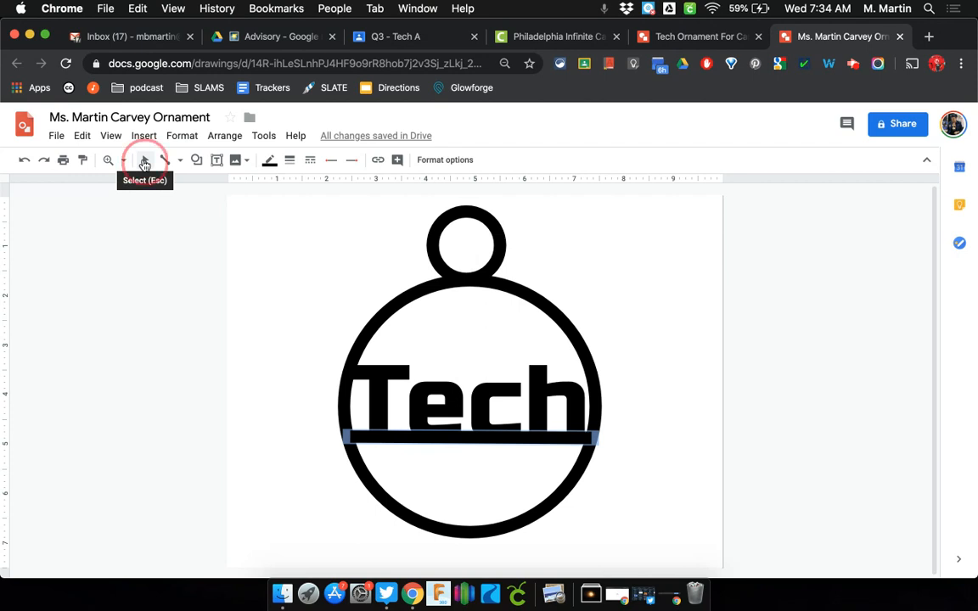
{"action": "left_click", "coordinate": [380, 395]}
{"action": "left_click_drag", "start_coordinate": [420, 336], "coordinate": [425, 336]}
{"action": "key", "text": "Up"}
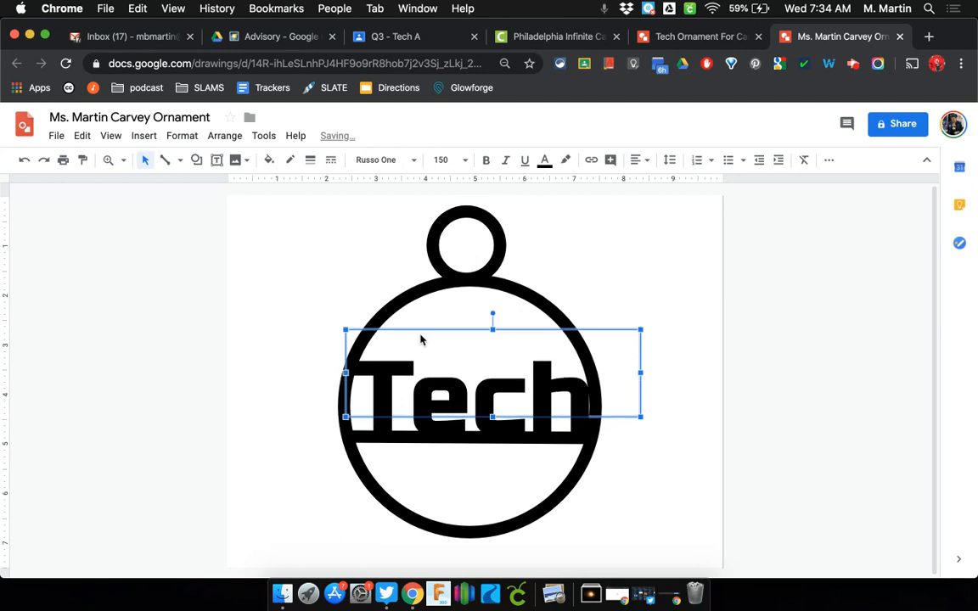
{"action": "key", "text": "Left"}
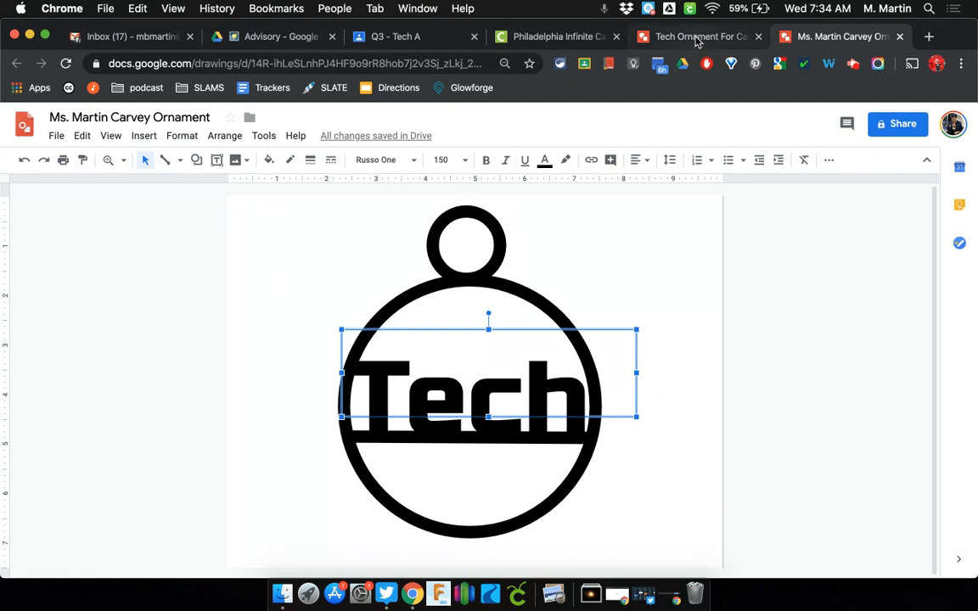
{"action": "left_click", "coordinate": [696, 38]}
{"action": "left_click", "coordinate": [485, 203]}
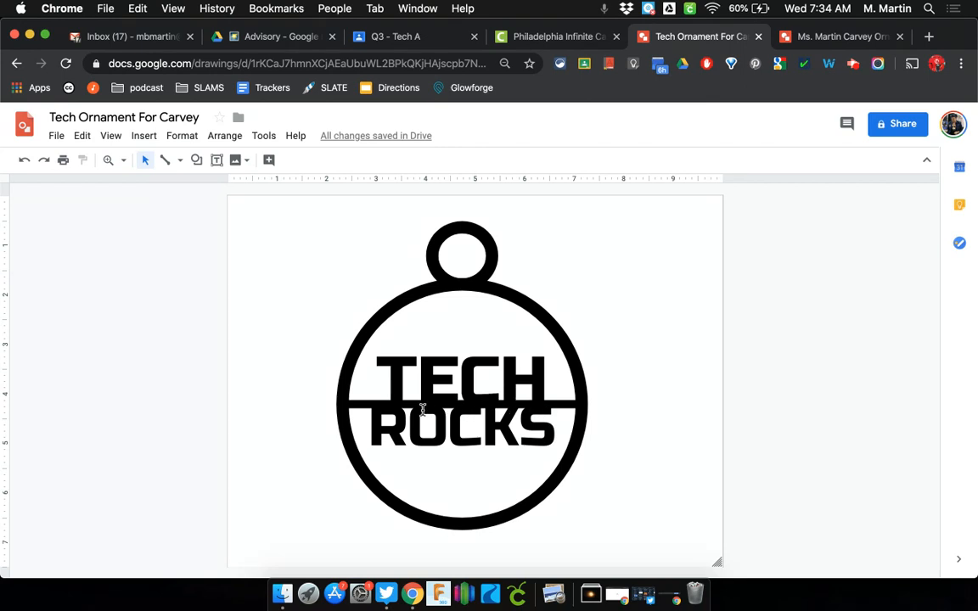
{"action": "left_click", "coordinate": [832, 39]}
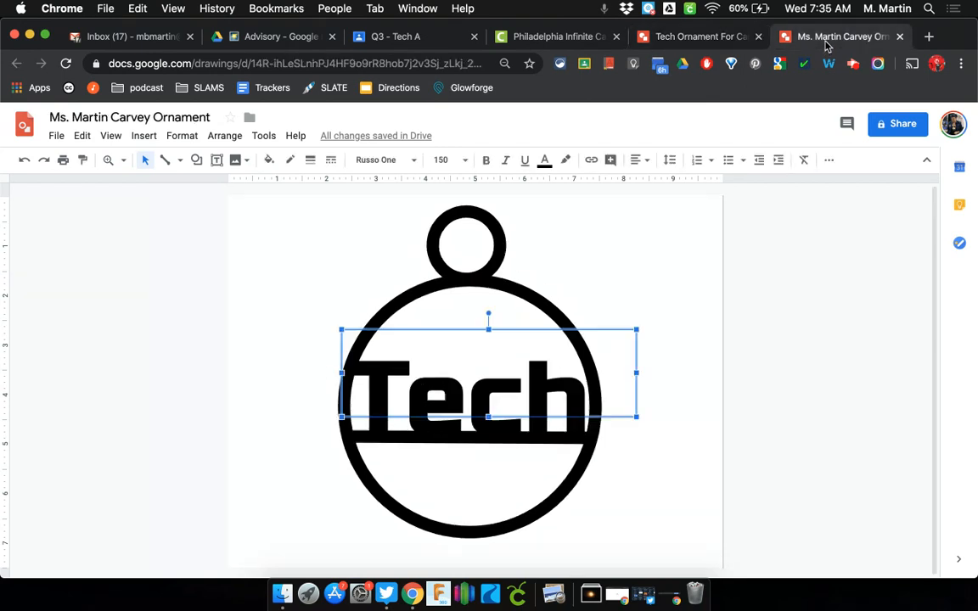
Select the top loop, large circle, Tech text box and bar, then align them to center
{"action": "left_click", "coordinate": [817, 276]}
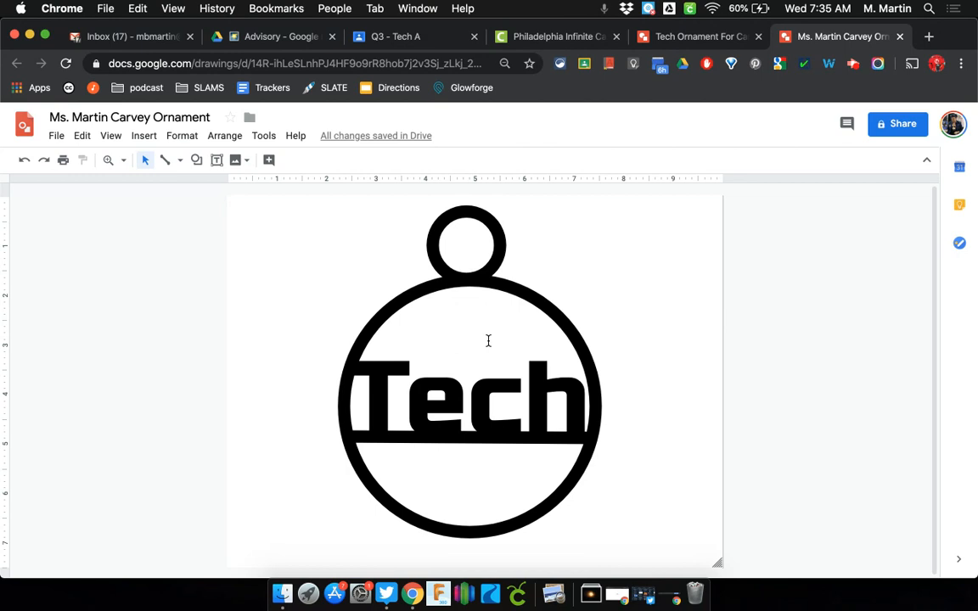
{"action": "left_click", "coordinate": [435, 256]}
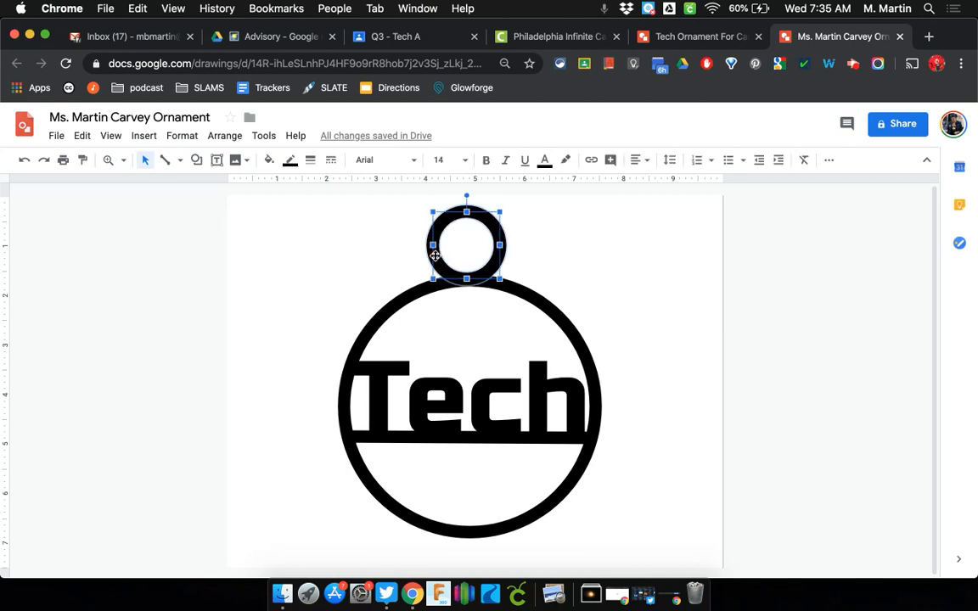
{"action": "left_click", "coordinate": [411, 296], "text": "shift"}
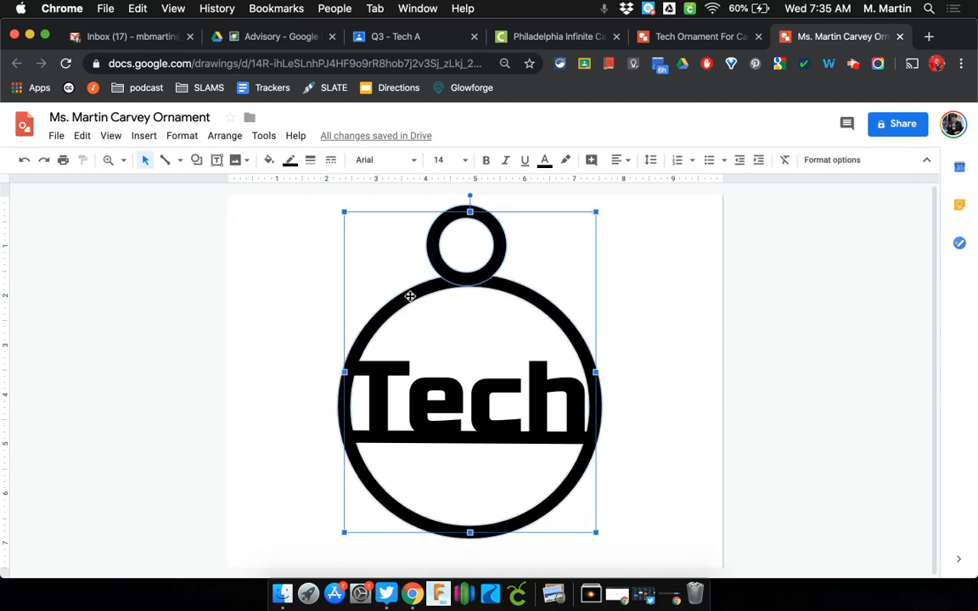
{"action": "left_click", "coordinate": [441, 390], "text": "shift"}
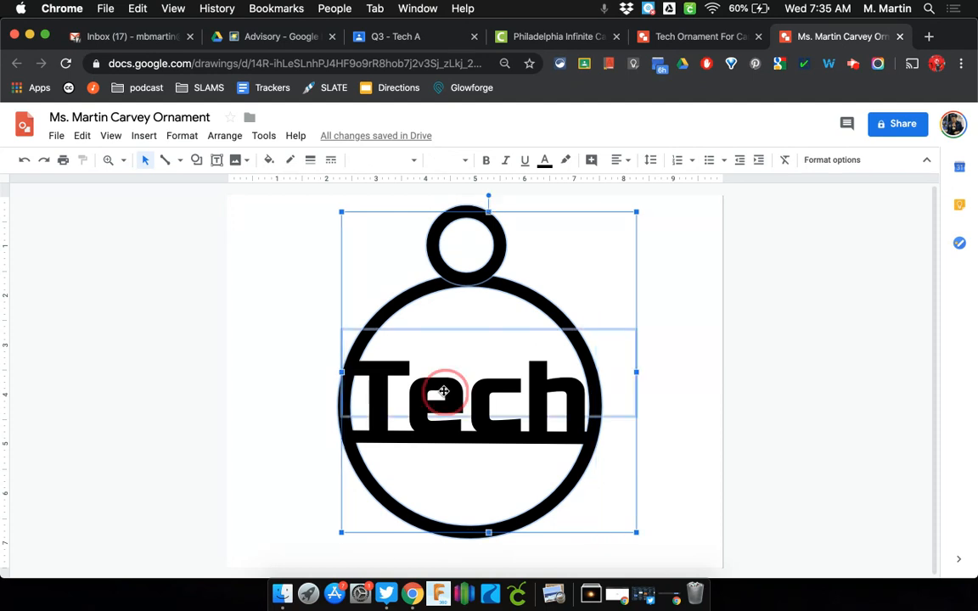
{"action": "left_click", "coordinate": [412, 436], "text": "shift"}
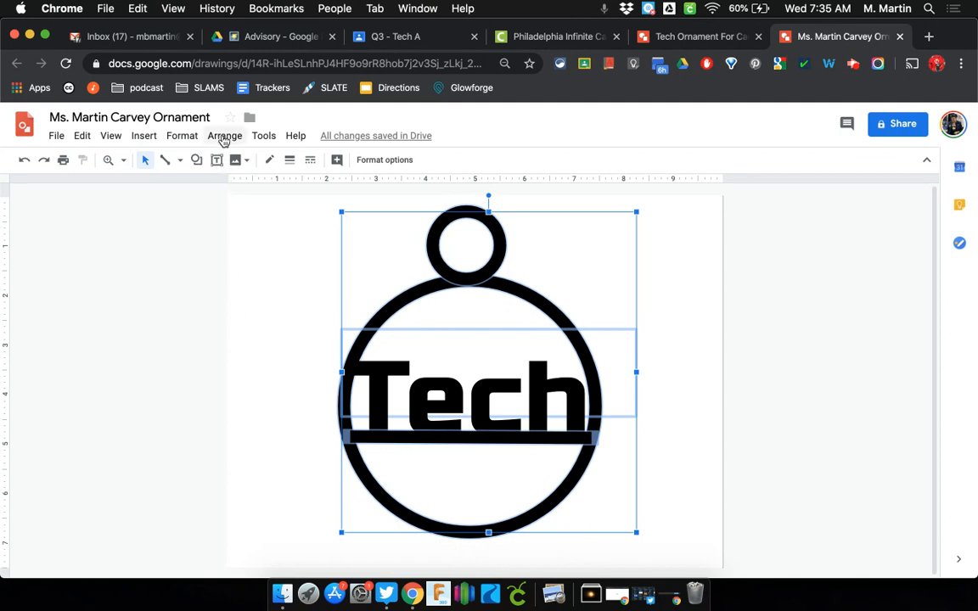
{"action": "left_click", "coordinate": [224, 138]}
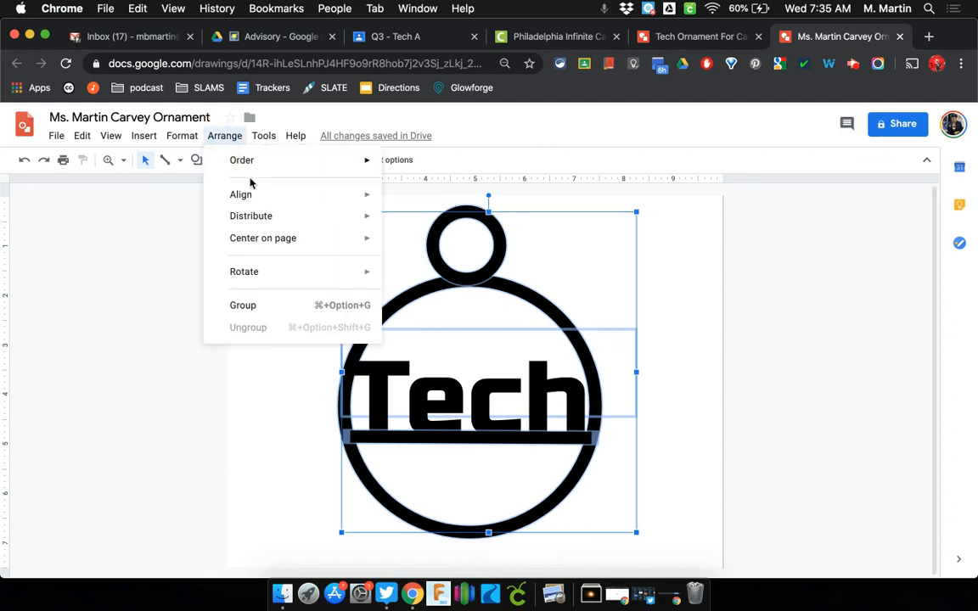
{"action": "mouse_move", "coordinate": [258, 196]}
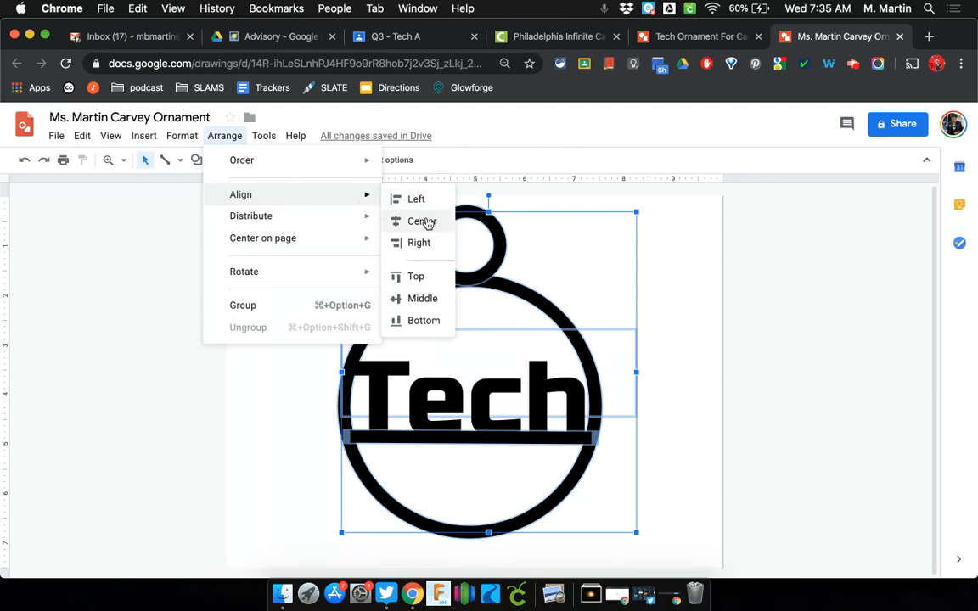
{"action": "left_click", "coordinate": [422, 222]}
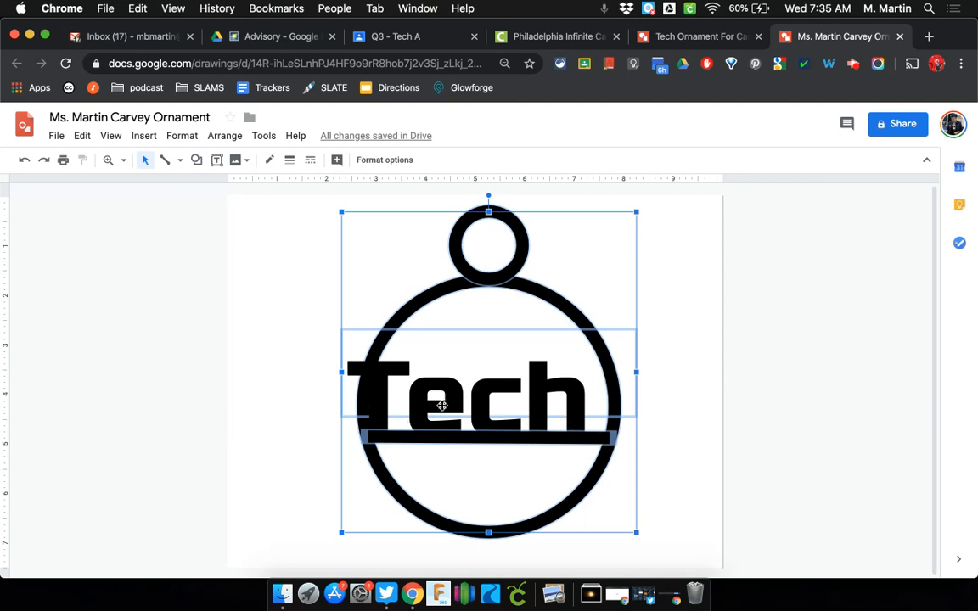
{"action": "left_click", "coordinate": [754, 397]}
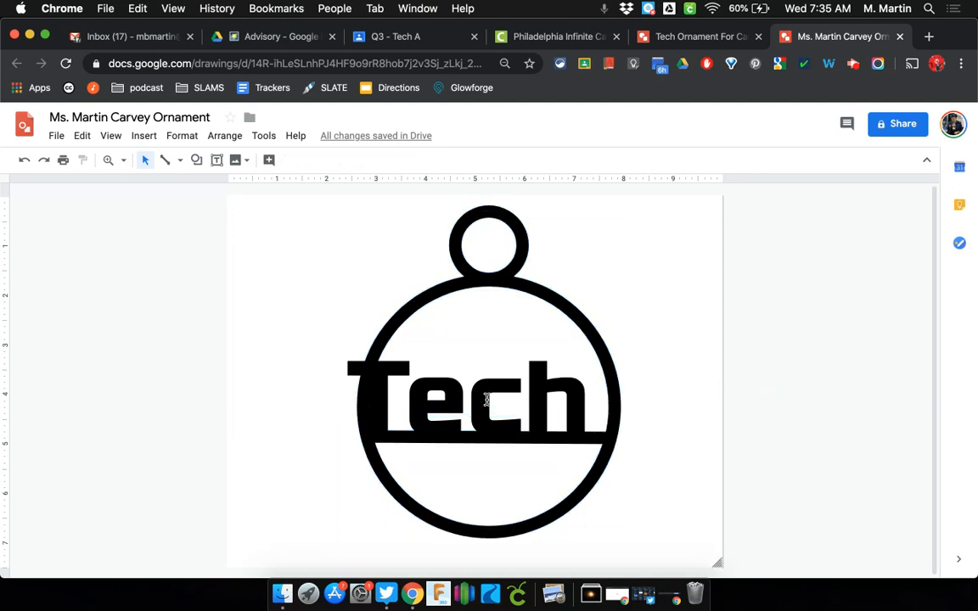
Apply center text alignment to the word Tech inside its text box
{"action": "left_click", "coordinate": [441, 395]}
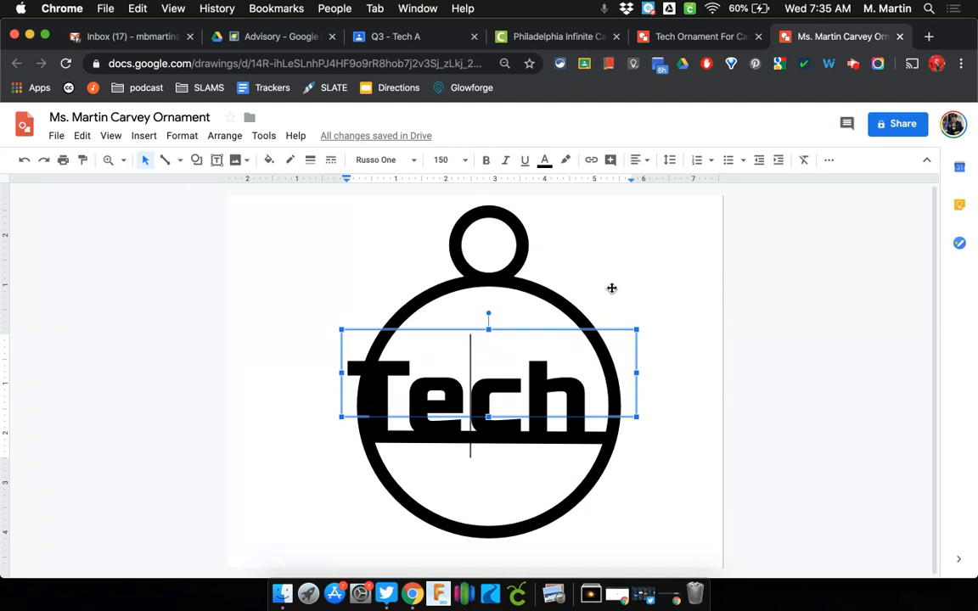
{"action": "left_click", "coordinate": [648, 163]}
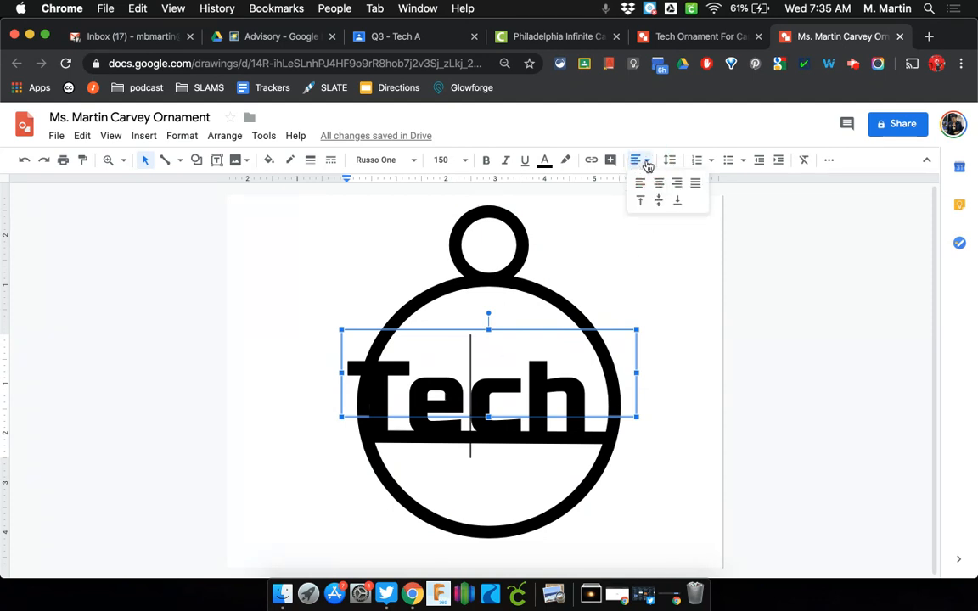
{"action": "left_click", "coordinate": [661, 186]}
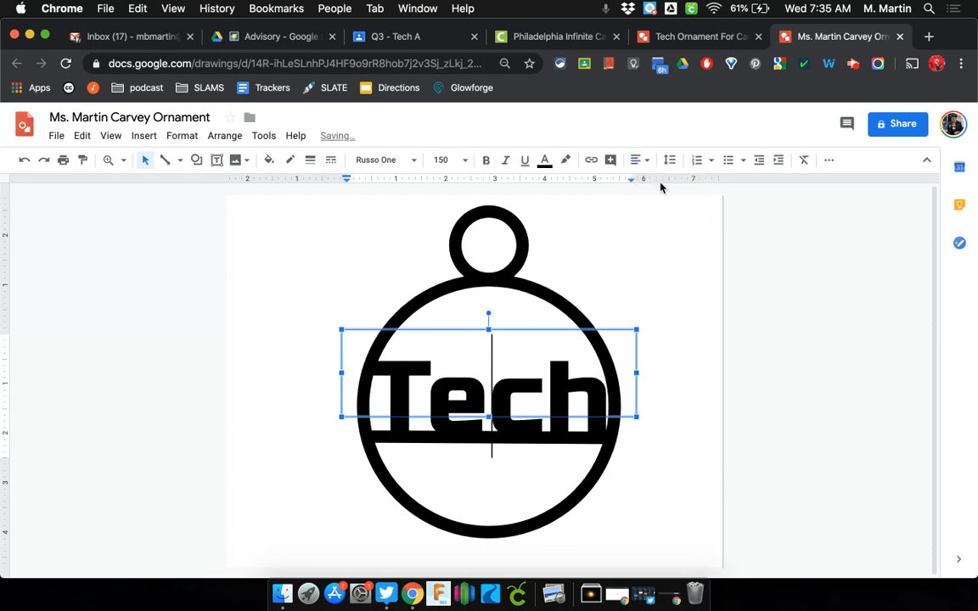
{"action": "left_click", "coordinate": [773, 279]}
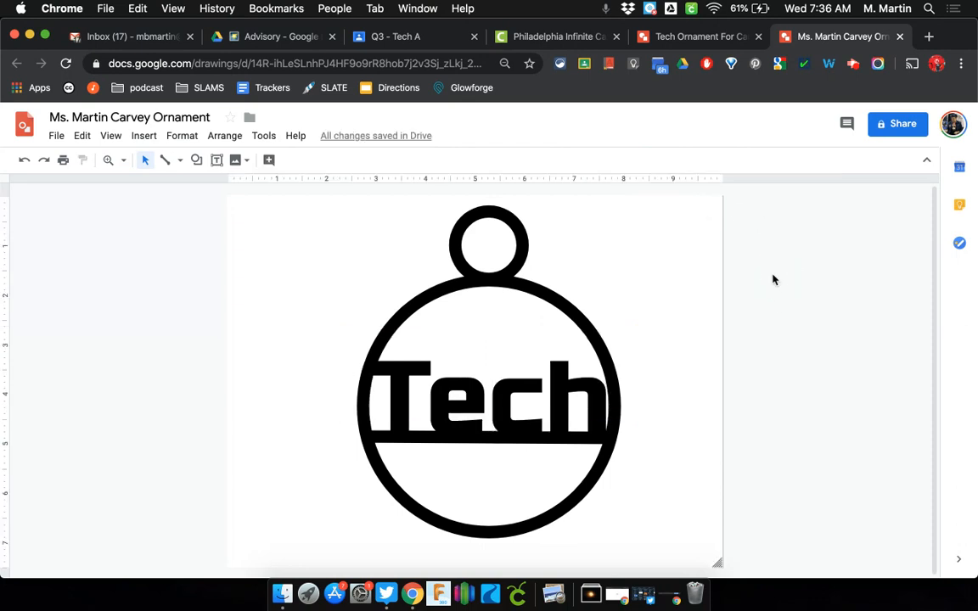